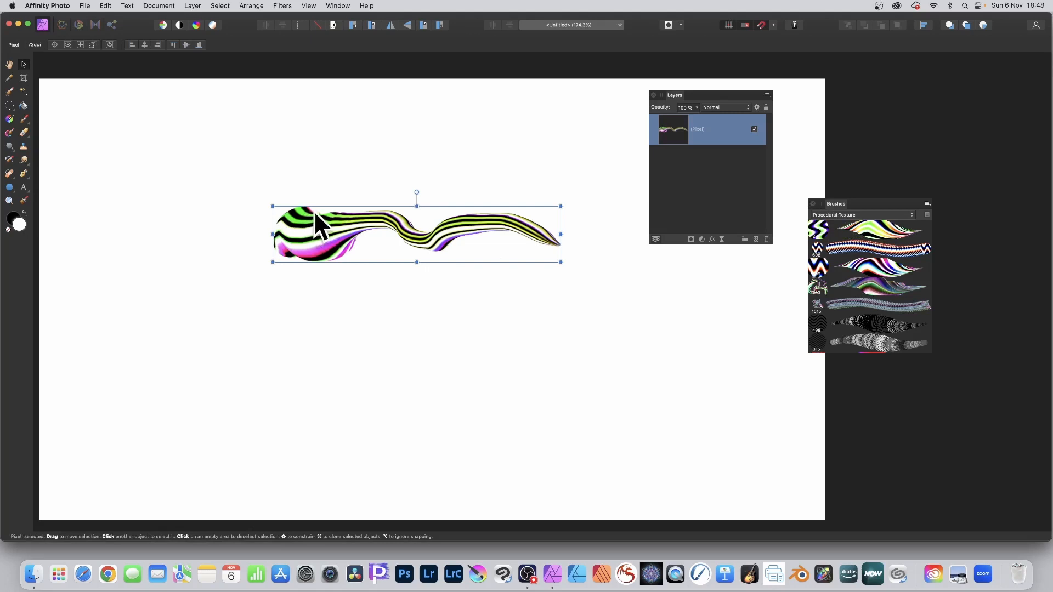
# Step: Delete the existing stroke and paint a new wavy stroke across the upper canvas with the green-and-black zigzag Procedural Texture brush
pyautogui.press('Delete')
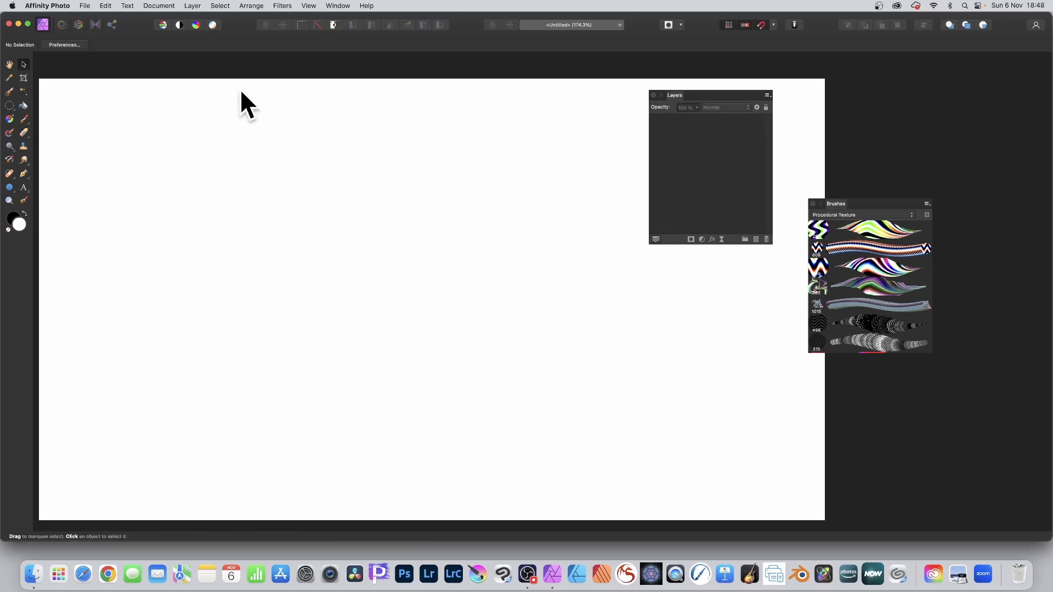
pyautogui.click(22, 119)
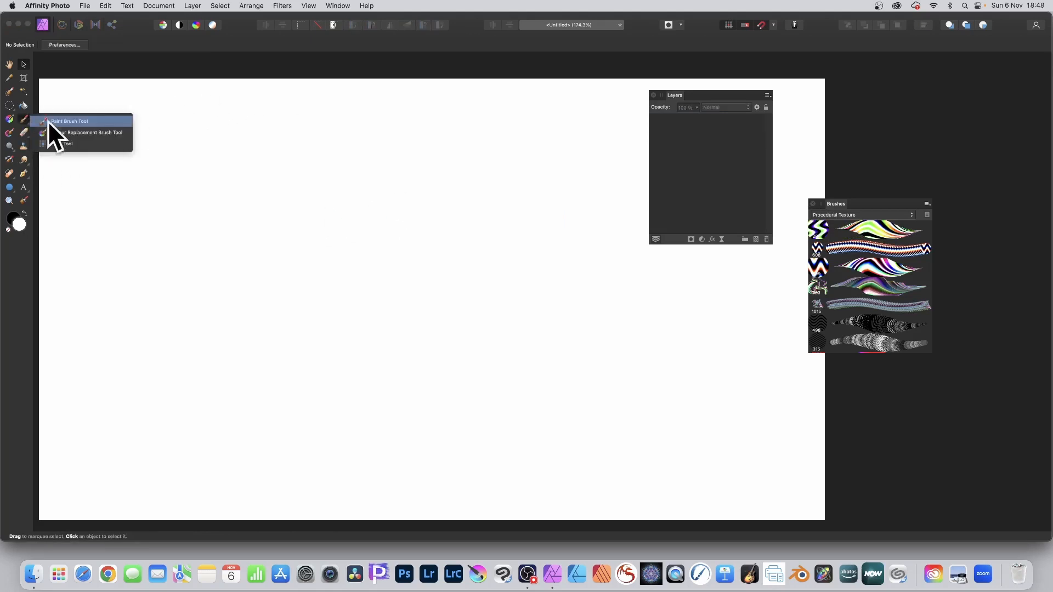
pyautogui.click(83, 121)
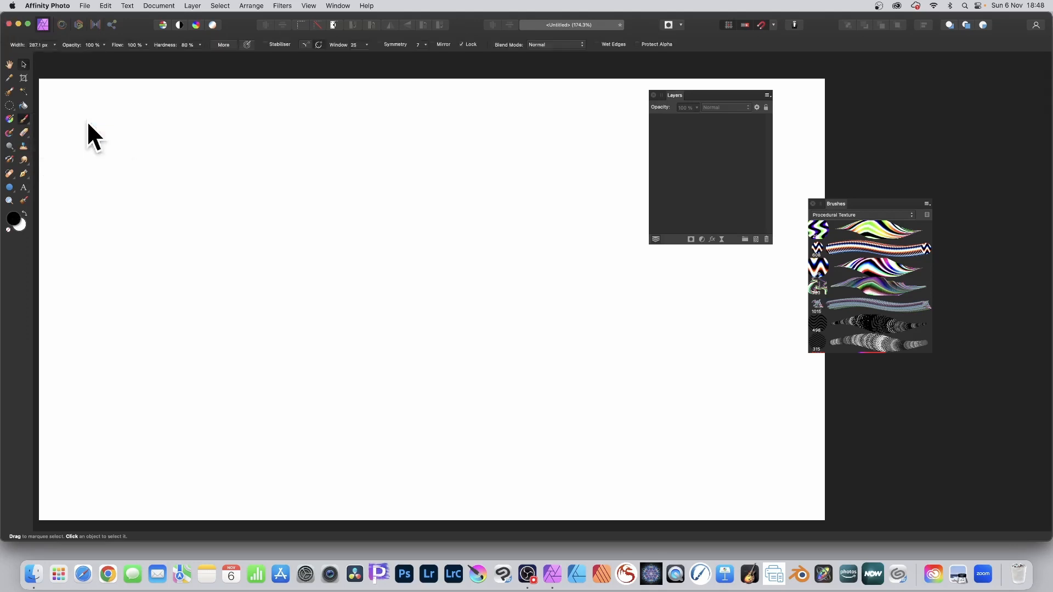
pyautogui.click(858, 228)
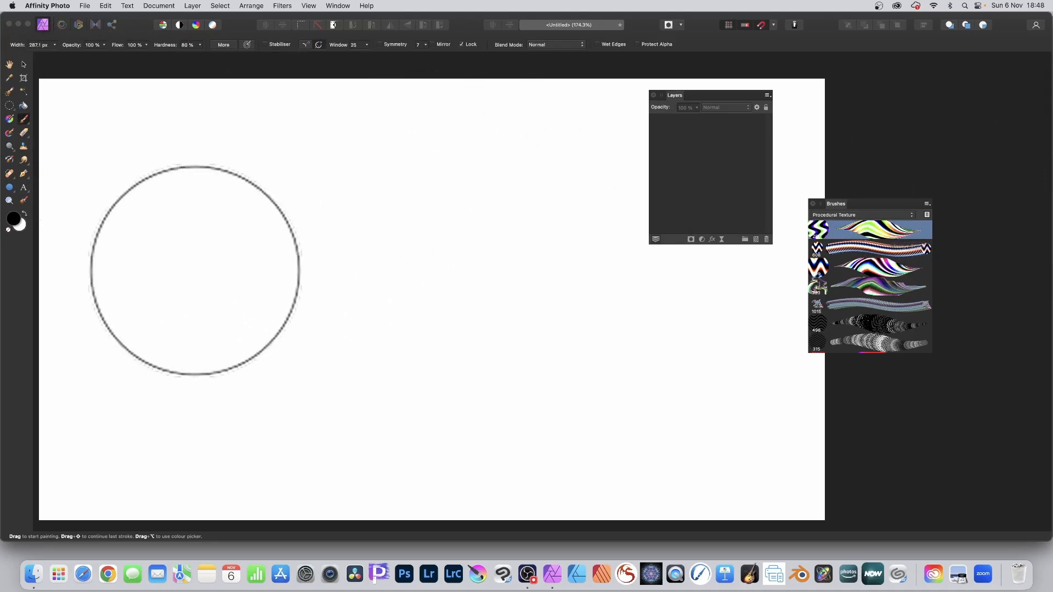
pyautogui.moveTo(179, 280)
pyautogui.mouseDown()
pyautogui.moveTo(209, 235)
pyautogui.moveTo(234, 263)
pyautogui.moveTo(267, 223)
pyautogui.moveTo(348, 261)
pyautogui.moveTo(383, 238)
pyautogui.moveTo(468, 231)
pyautogui.moveTo(571, 241)
pyautogui.mouseUp()
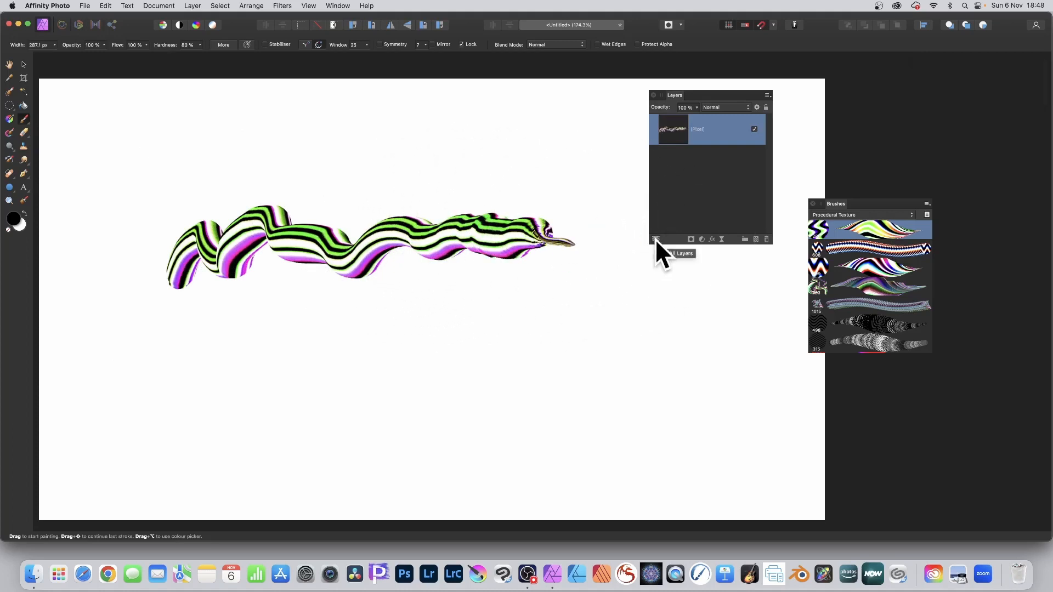
pyautogui.press('super+z')
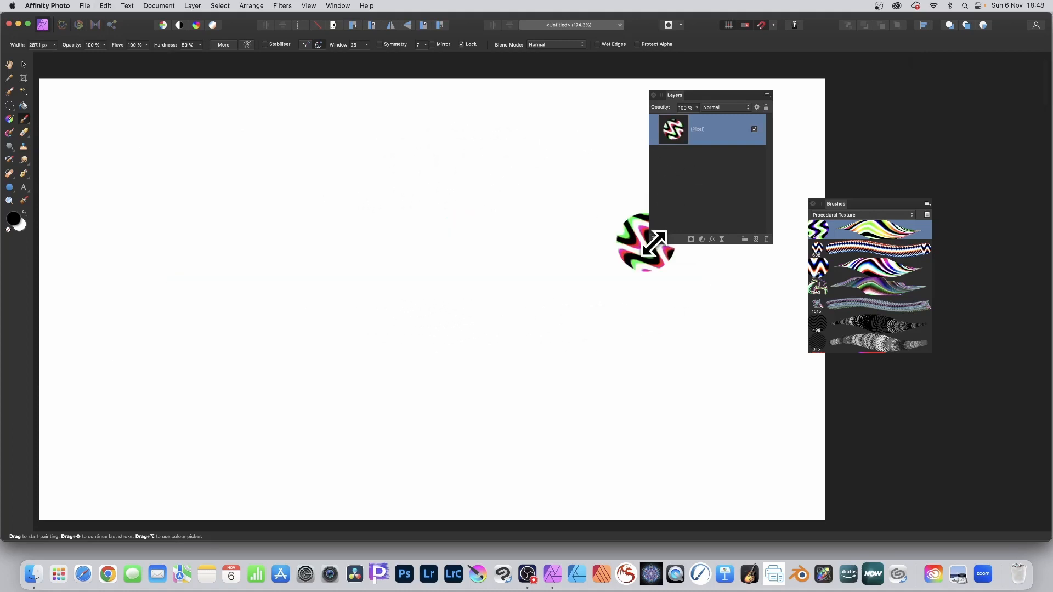
pyautogui.moveTo(242, 255)
pyautogui.mouseDown()
pyautogui.moveTo(430, 215)
pyautogui.moveTo(505, 250)
pyautogui.mouseUp()
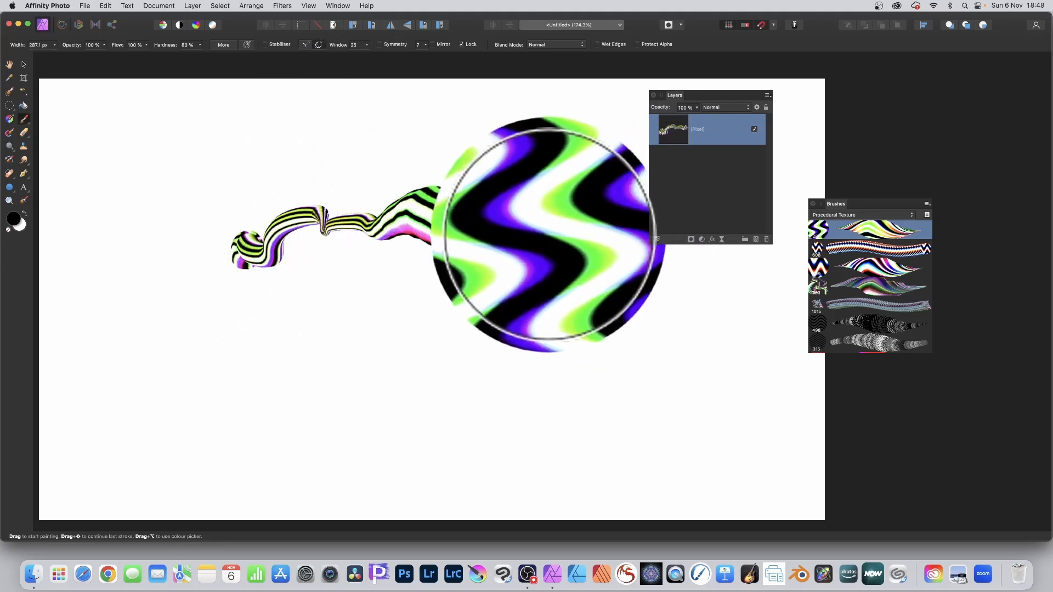
# Step: Move the painted stroke toward the canvas centre, scale it down slightly and rotate it counterclockwise so it slopes upward
pyautogui.click(23, 64)
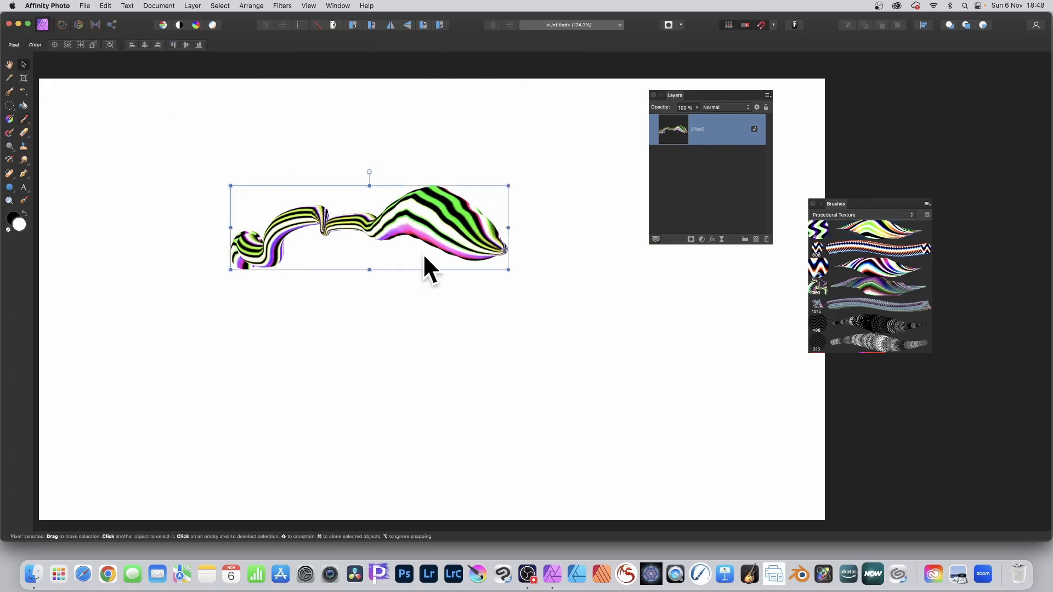
pyautogui.moveTo(453, 221); pyautogui.dragTo(501, 259)
pyautogui.moveTo(565, 306); pyautogui.dragTo(517, 301)
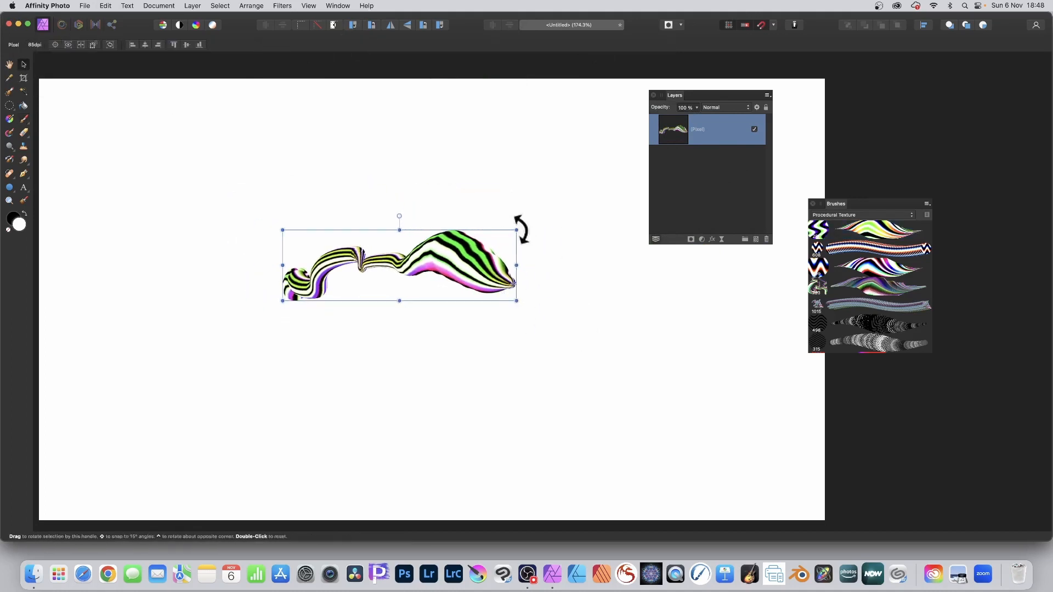
pyautogui.moveTo(520, 228)
pyautogui.mouseDown()
pyautogui.moveTo(447, 170)
pyautogui.moveTo(469, 285)
pyautogui.moveTo(507, 260)
pyautogui.moveTo(492, 189)
pyautogui.mouseUp()
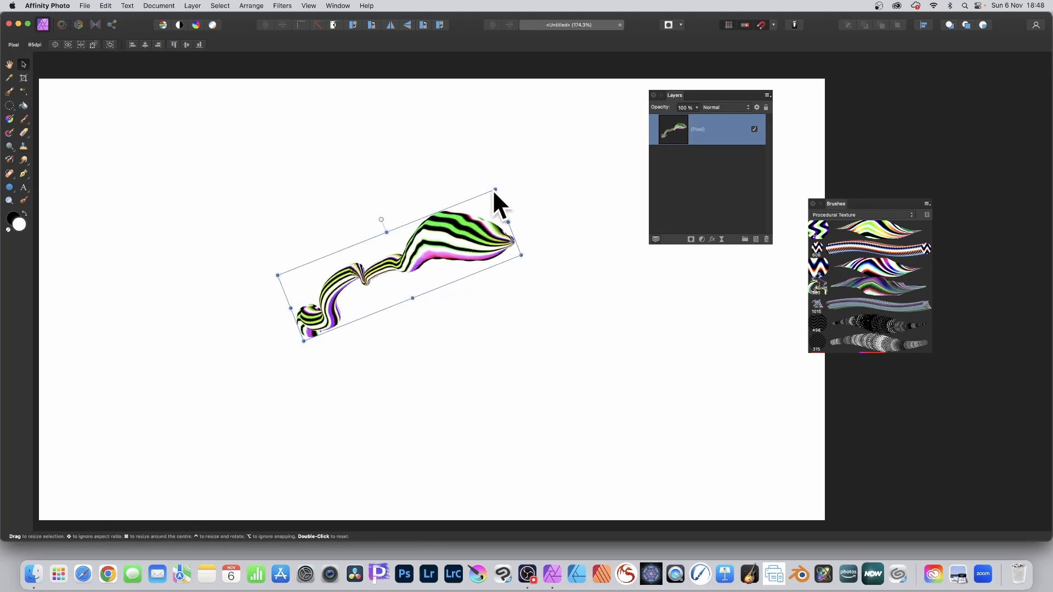
# Step: Add the Mirror distortion to the stroke with 14 mirrors and shift its origin on the canvas to form a dense flower pattern
pyautogui.click(287, 6)
pyautogui.moveTo(292, 57)
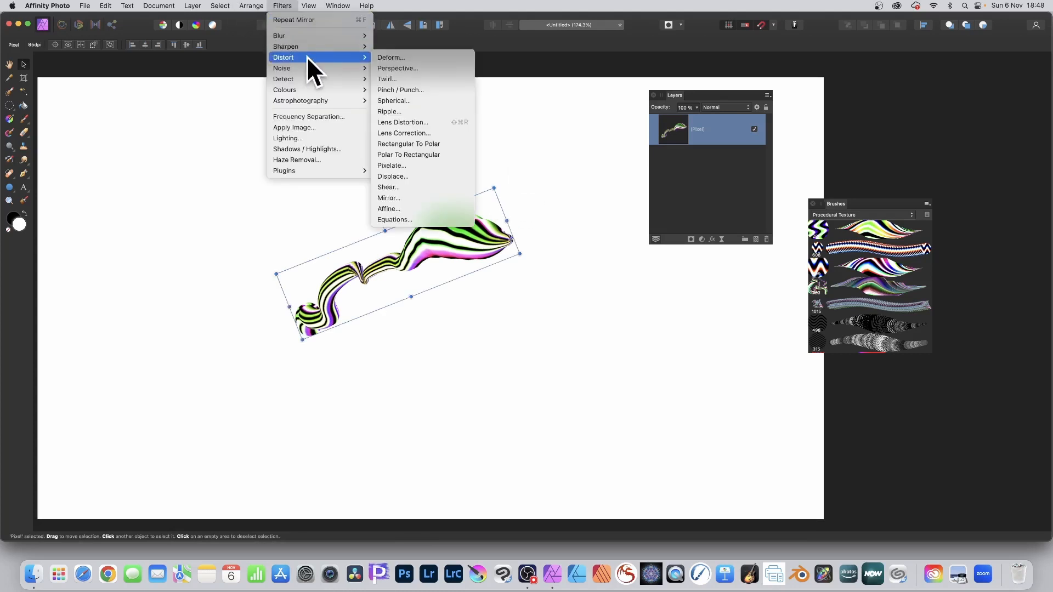
pyautogui.click(402, 198)
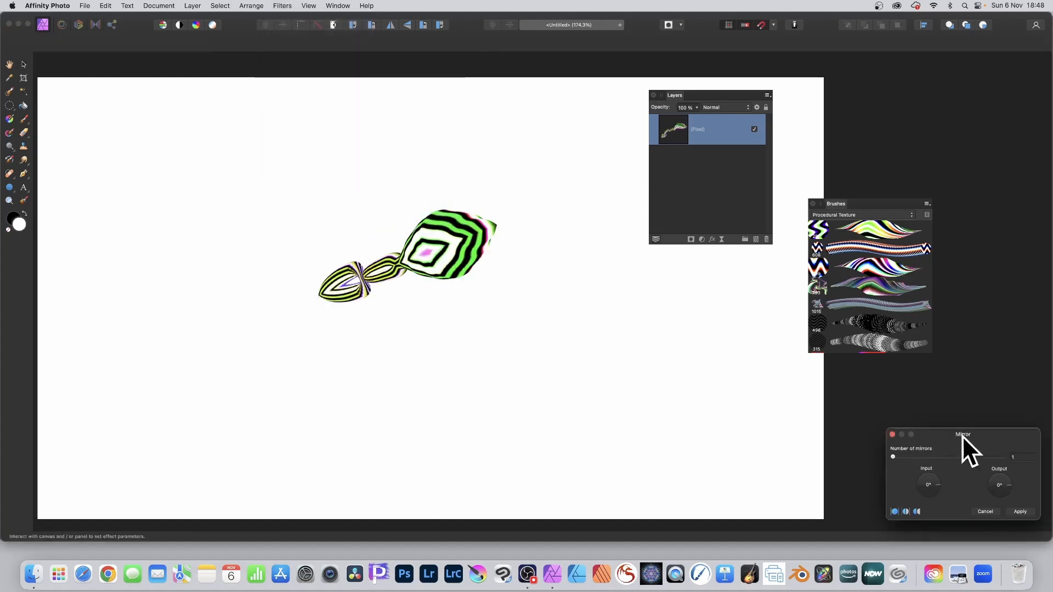
pyautogui.moveTo(962, 436); pyautogui.dragTo(569, 222)
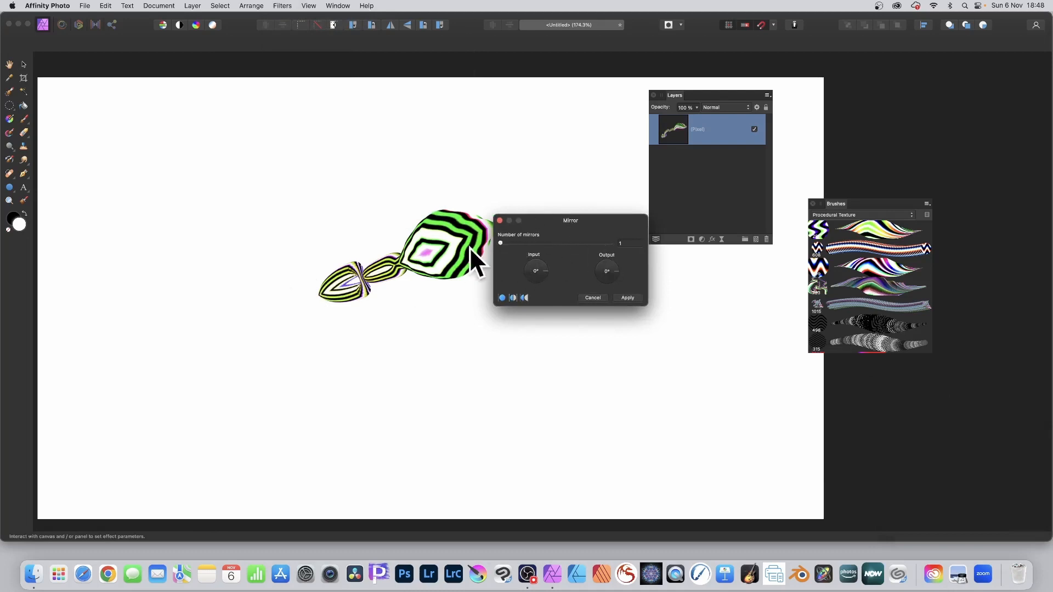
pyautogui.moveTo(502, 242); pyautogui.dragTo(581, 245)
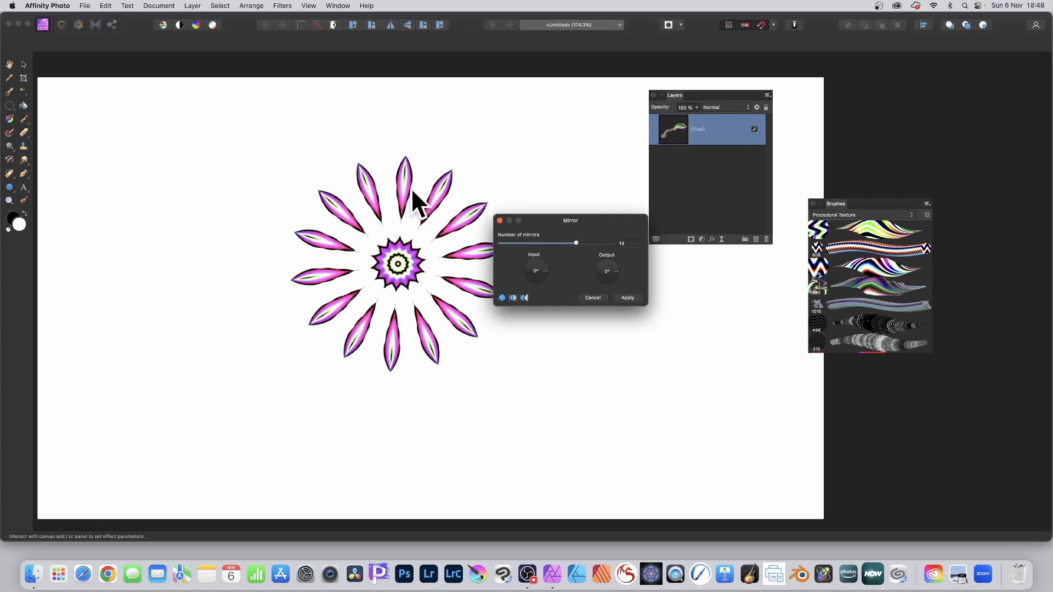
pyautogui.moveTo(386, 183); pyautogui.dragTo(390, 251)
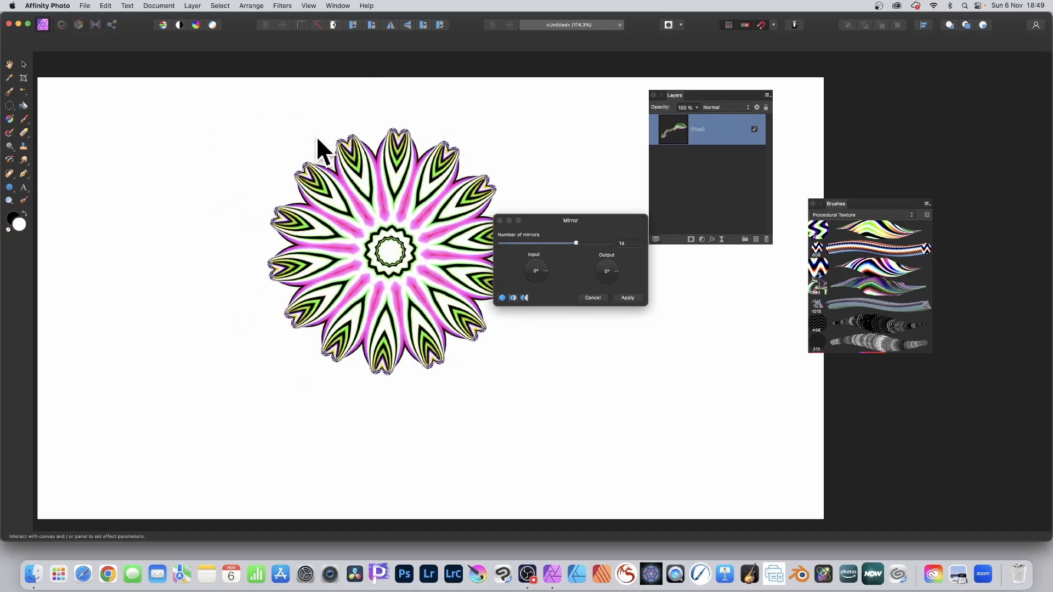
pyautogui.moveTo(280, 118); pyautogui.dragTo(393, 246)
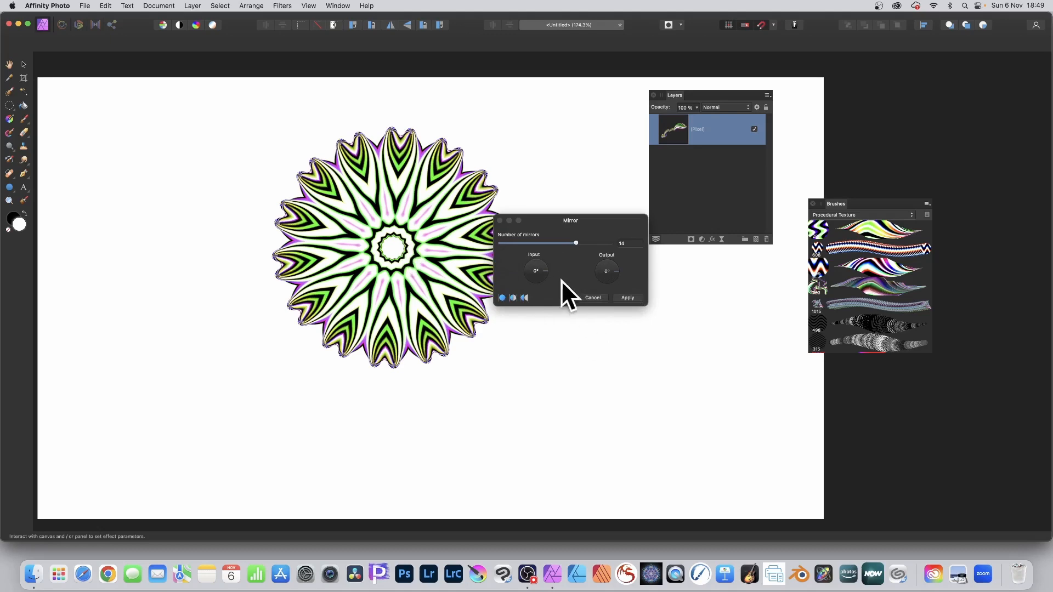
# Step: Set the mirror input angle to 135° and output angle to 90°, reposition the origin for an open-centred mandala, and apply the filter
pyautogui.moveTo(545, 271)
pyautogui.mouseDown()
pyautogui.moveTo(526, 284)
pyautogui.moveTo(521, 271)
pyautogui.moveTo(535, 261)
pyautogui.moveTo(528, 266)
pyautogui.mouseUp()
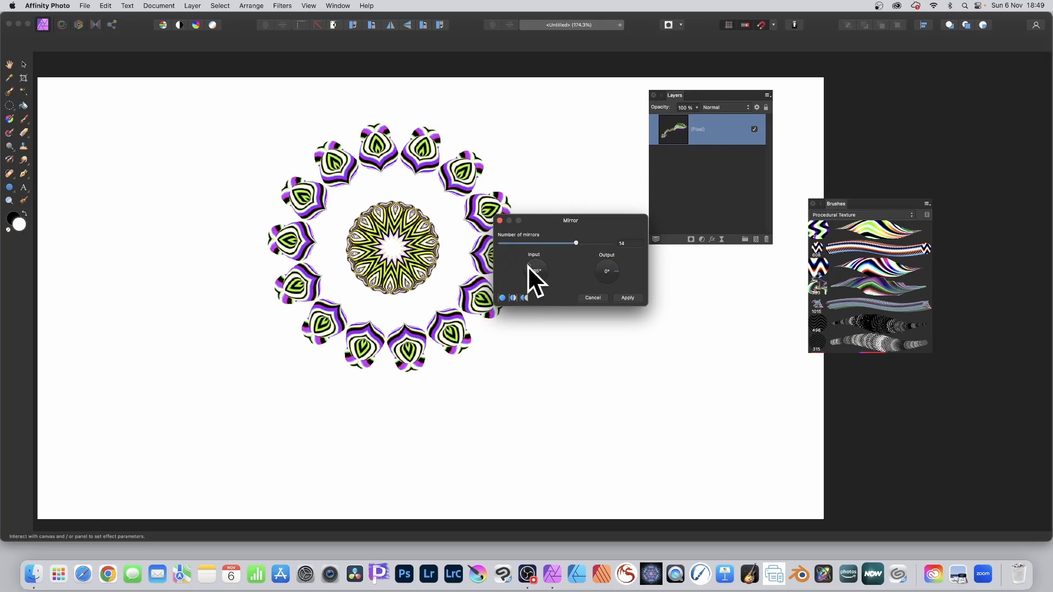
pyautogui.click(394, 215)
pyautogui.moveTo(393, 215); pyautogui.dragTo(386, 241)
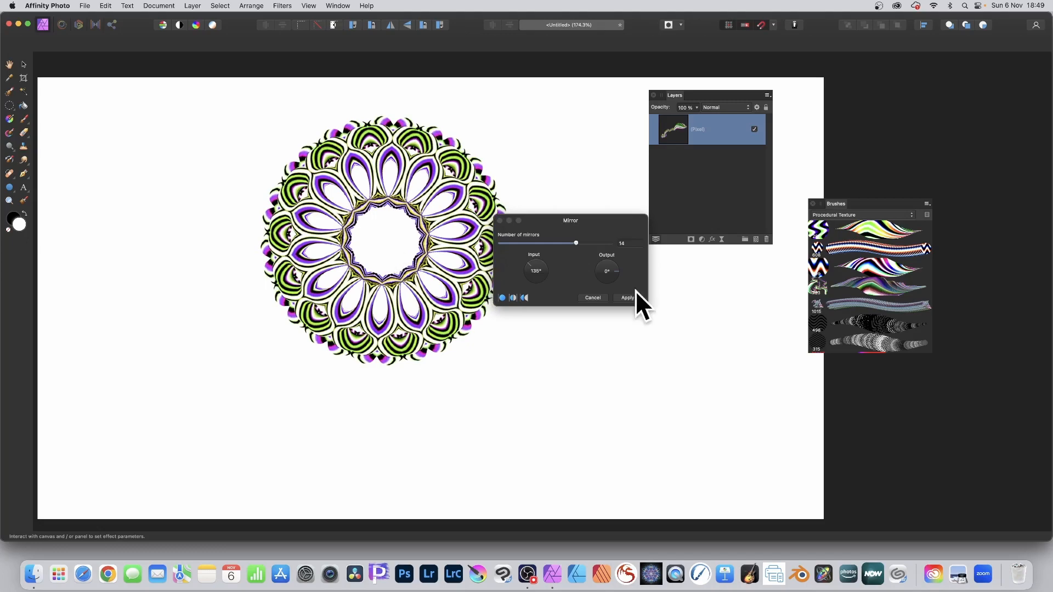
pyautogui.moveTo(618, 272)
pyautogui.mouseDown()
pyautogui.moveTo(614, 286)
pyautogui.moveTo(588, 290)
pyautogui.moveTo(611, 259)
pyautogui.mouseUp()
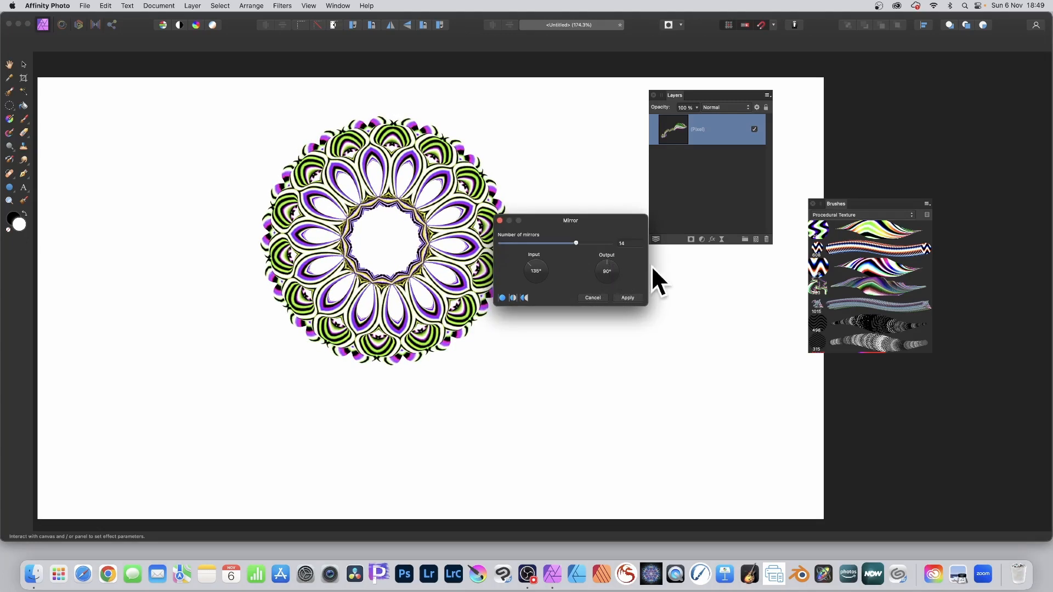
pyautogui.click(633, 301)
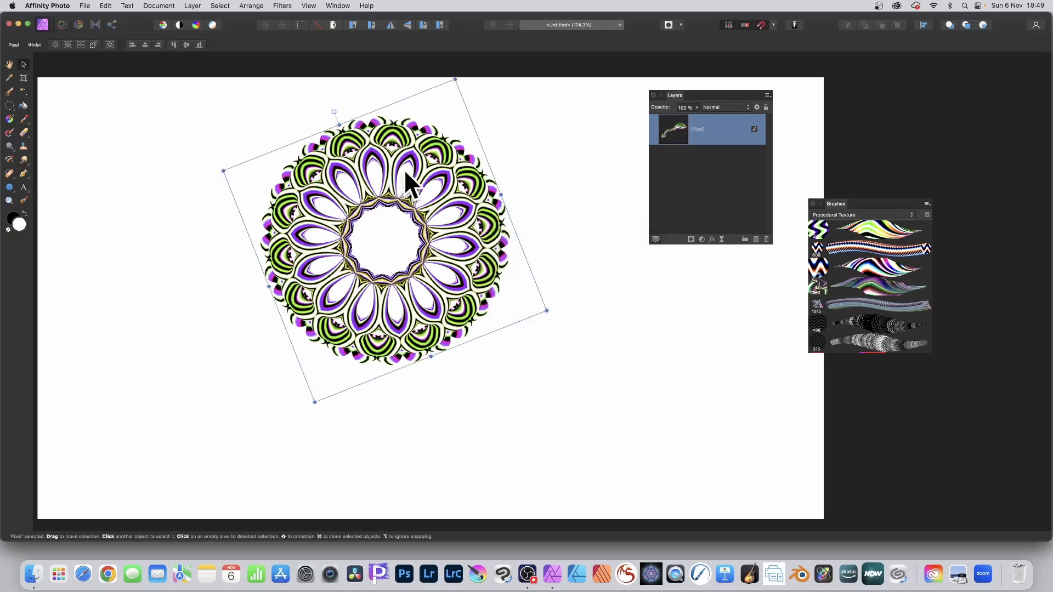
# Step: Create a new brush from the mandala in the Procedural Texture category, then delete the mandala from the canvas
pyautogui.moveTo(404, 169); pyautogui.dragTo(428, 191)
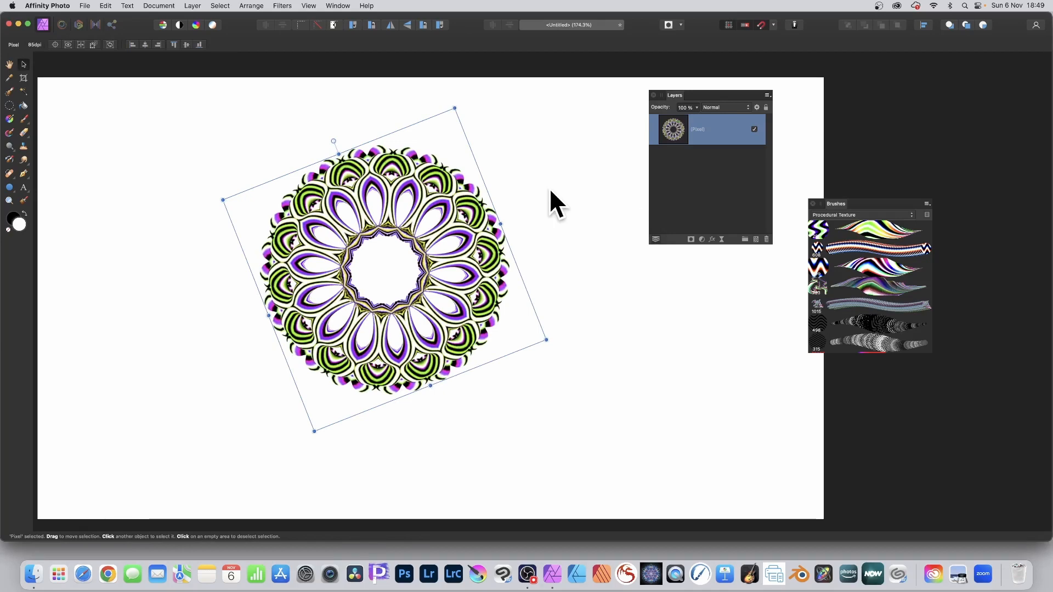
pyautogui.moveTo(840, 203); pyautogui.dragTo(587, 112)
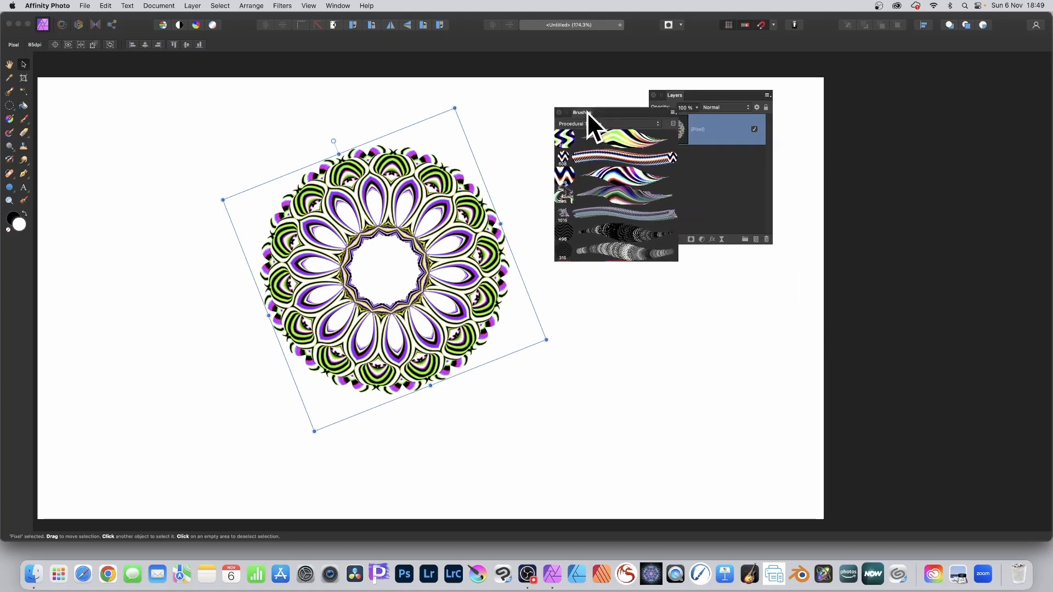
pyautogui.click(676, 113)
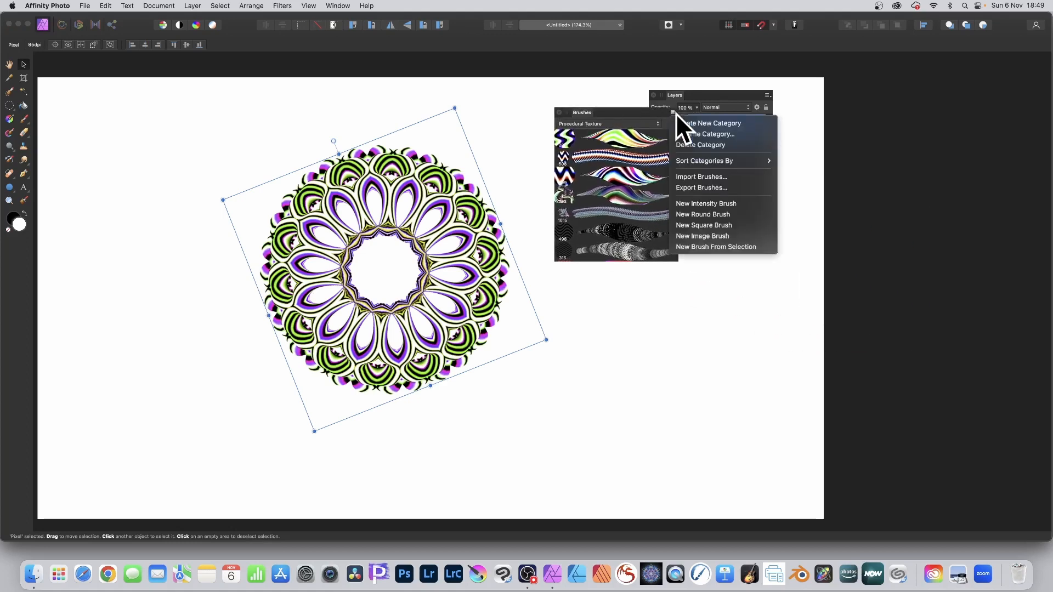
pyautogui.click(722, 247)
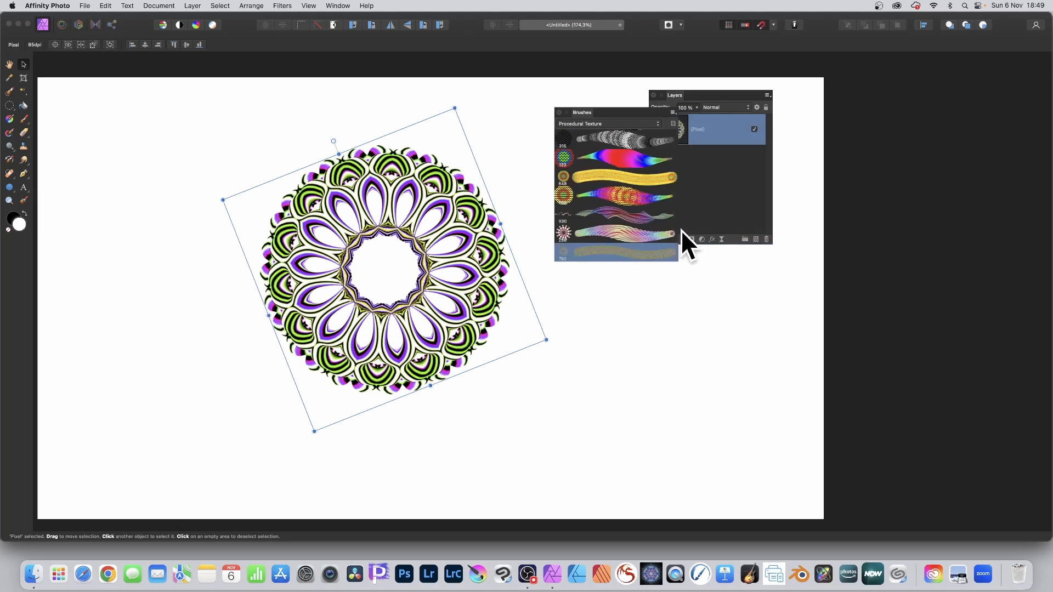
pyautogui.press('Delete')
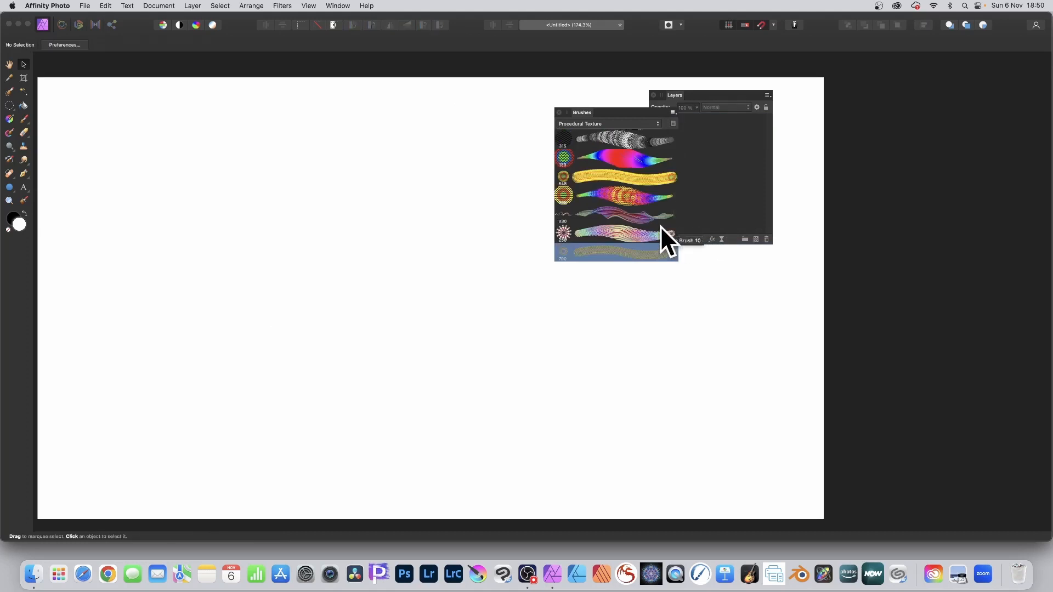
# Step: Open the new mandala brush for editing and set its spacing to 16%
pyautogui.doubleClick(630, 252)
pyautogui.moveTo(497, 181); pyautogui.dragTo(535, 105)
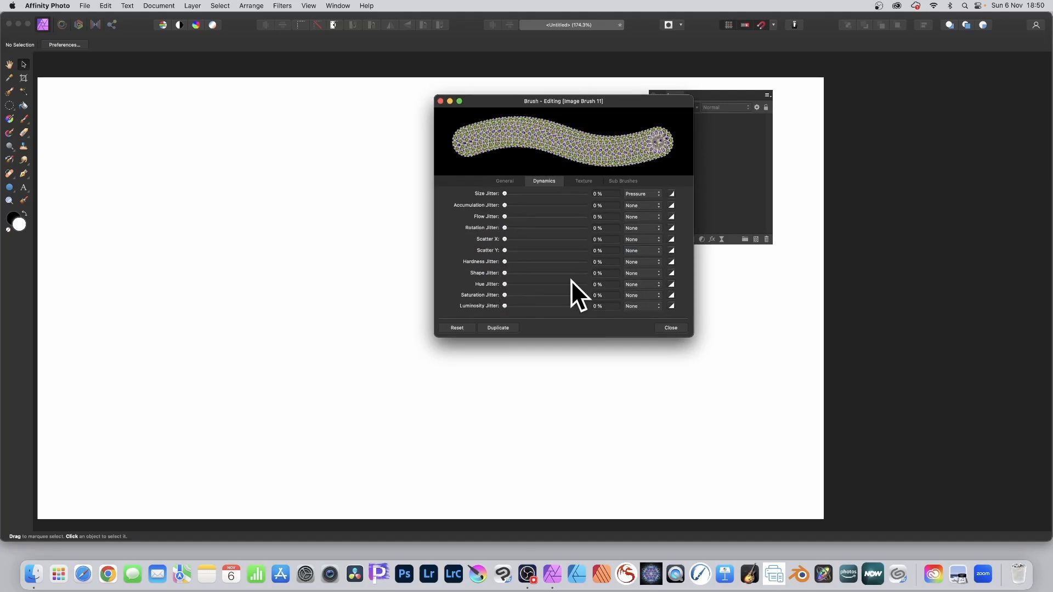
pyautogui.click(505, 181)
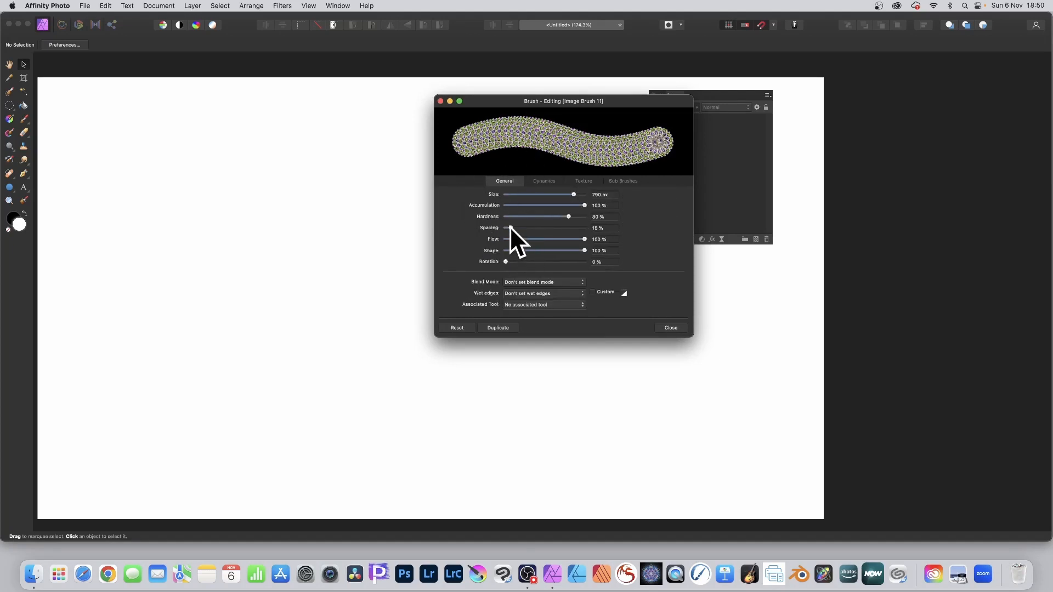
pyautogui.moveTo(510, 227)
pyautogui.mouseDown()
pyautogui.moveTo(499, 227)
pyautogui.moveTo(512, 228)
pyautogui.mouseUp()
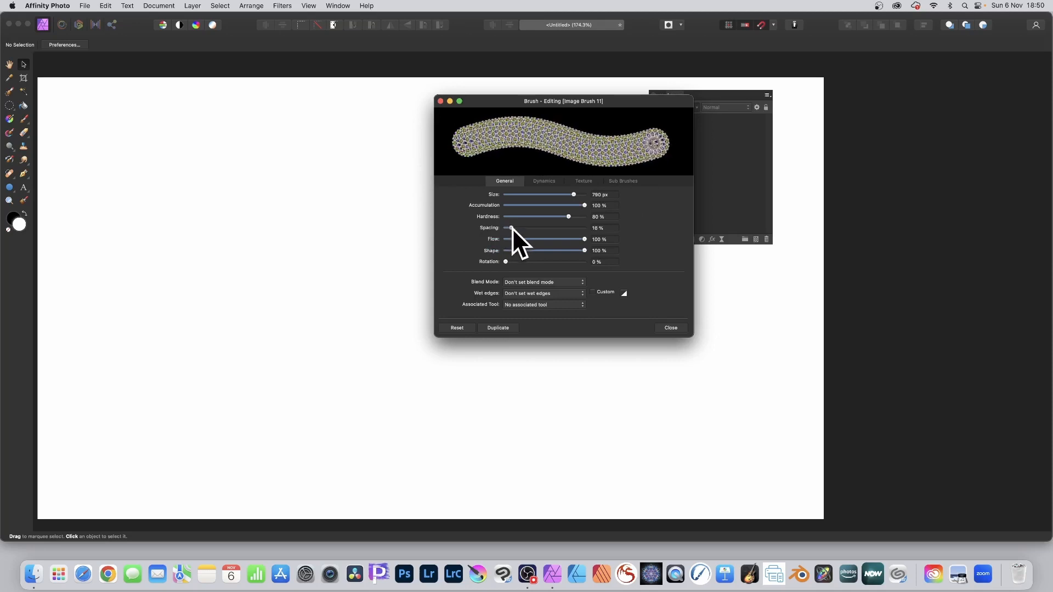
pyautogui.moveTo(589, 193); pyautogui.dragTo(559, 194)
# Step: Set the brush's size jitter to 68% and its rotation jitter to 100% controlled by Pressure
pyautogui.click(545, 181)
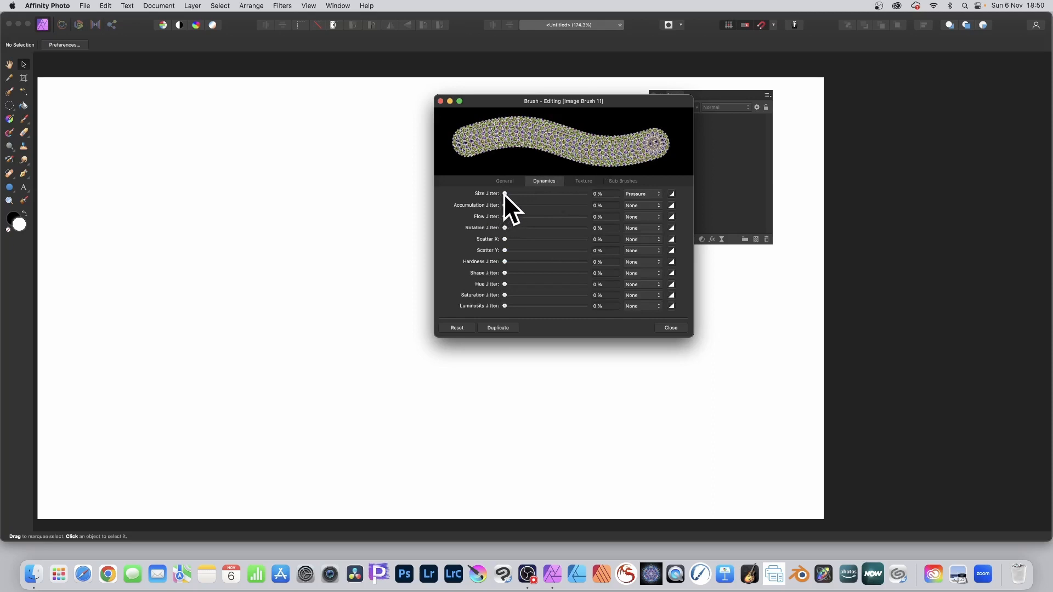
pyautogui.moveTo(504, 193); pyautogui.dragTo(559, 193)
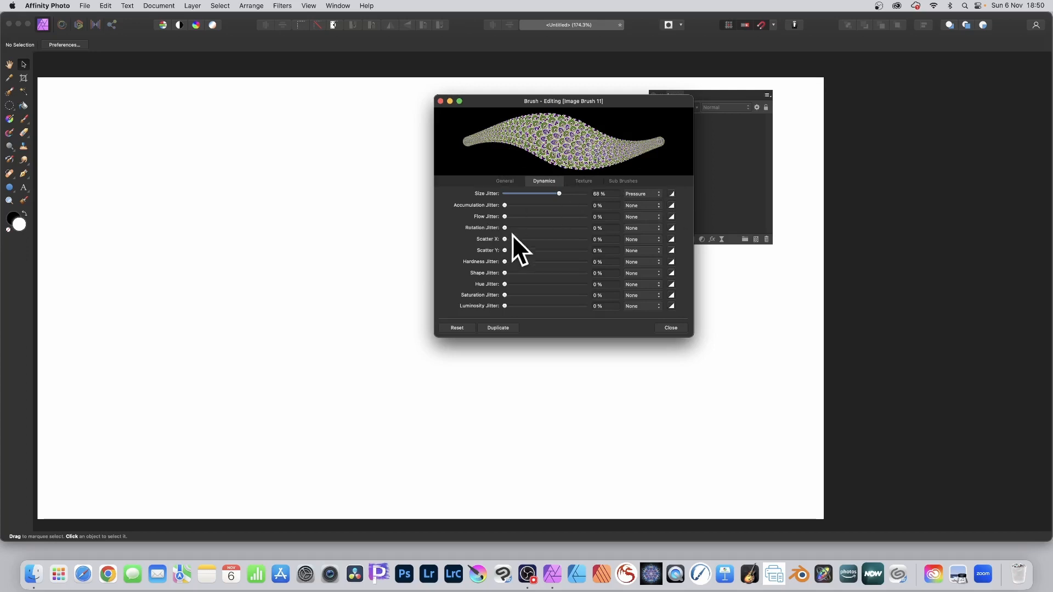
pyautogui.moveTo(505, 228); pyautogui.dragTo(658, 229)
pyautogui.click(647, 228)
pyautogui.click(643, 239)
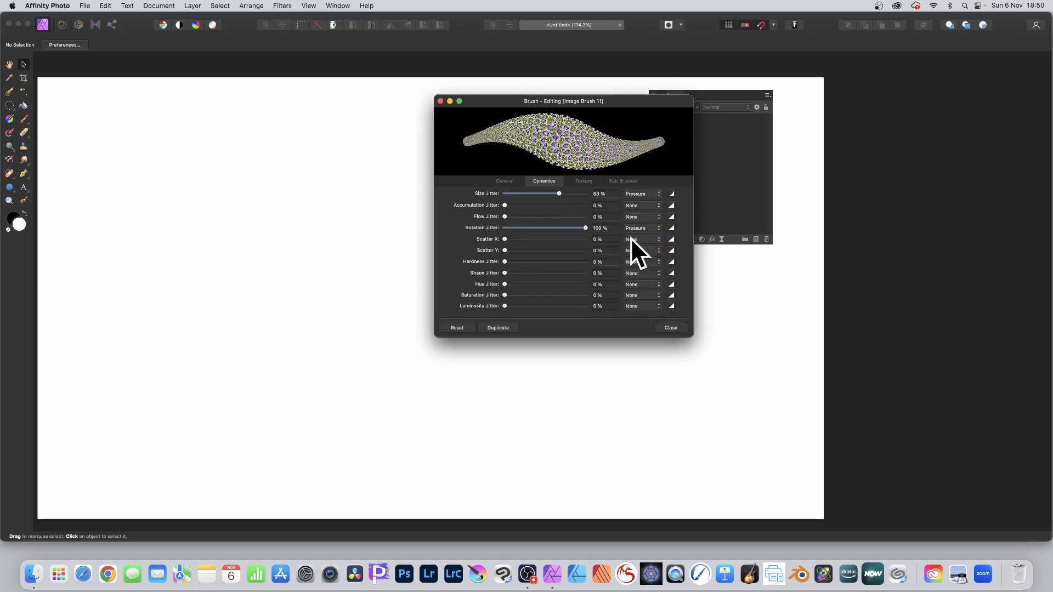
# Step: Set the brush's hue jitter to 94% controlled by Pressure and finish editing the brush
pyautogui.moveTo(509, 285); pyautogui.dragTo(581, 286)
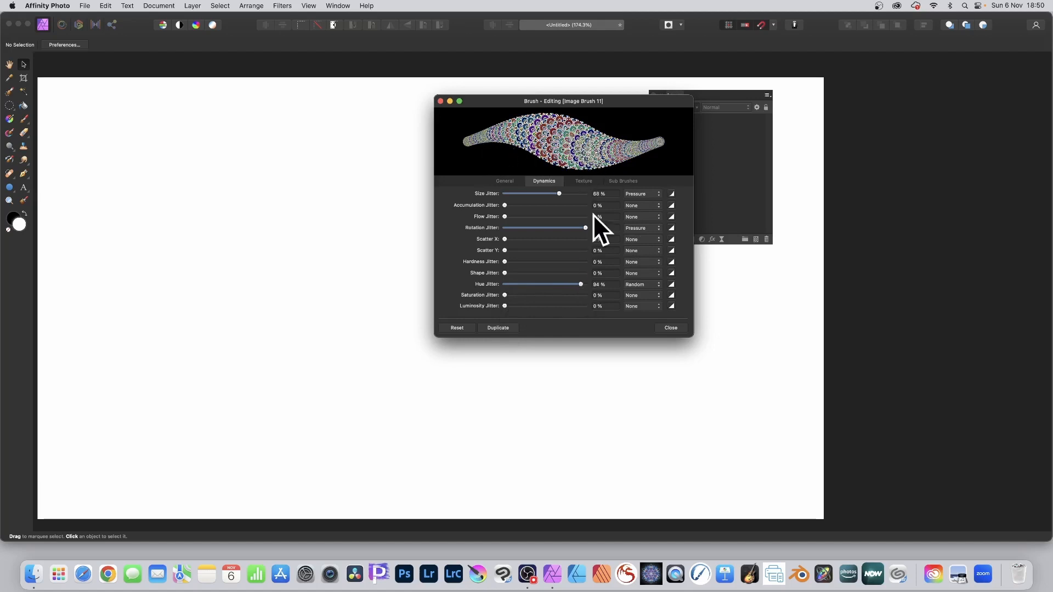
pyautogui.click(645, 285)
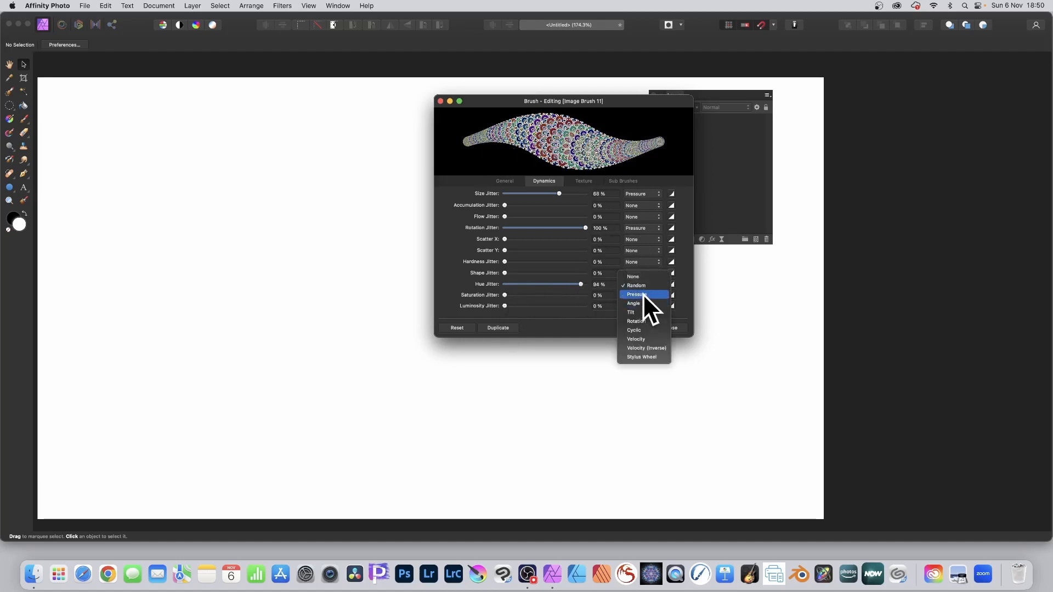
pyautogui.click(643, 295)
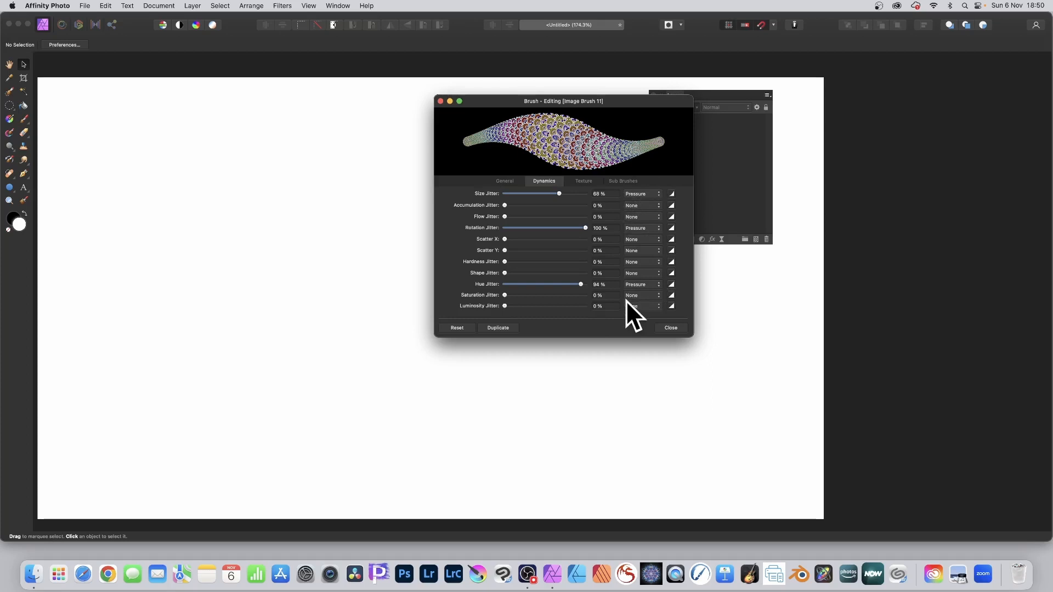
pyautogui.click(672, 327)
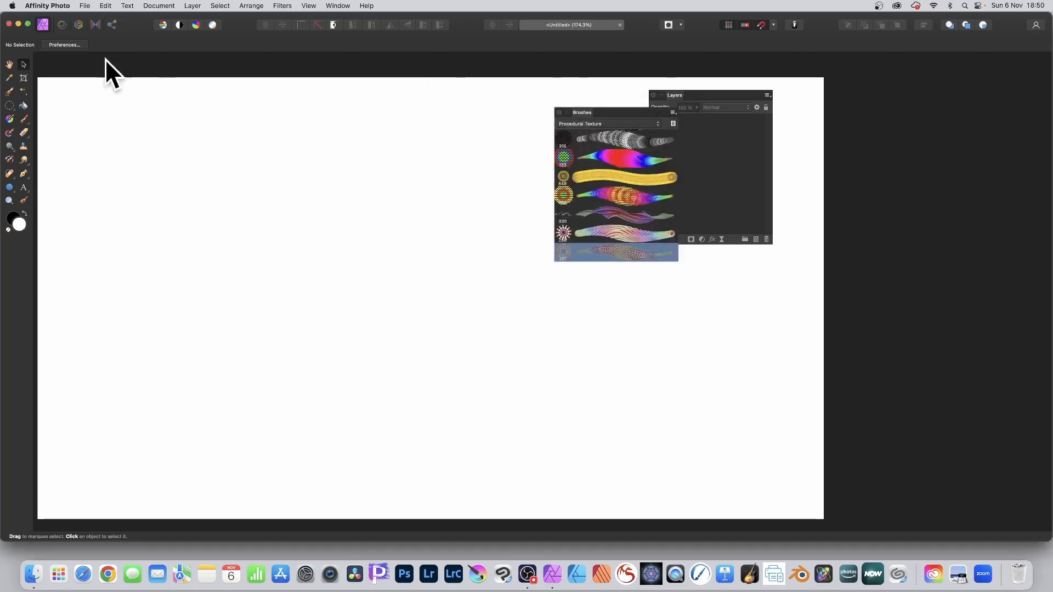
# Step: Paint trial strokes and a single stamp with the new mandala brush on the canvas, then undo them
pyautogui.click(25, 120)
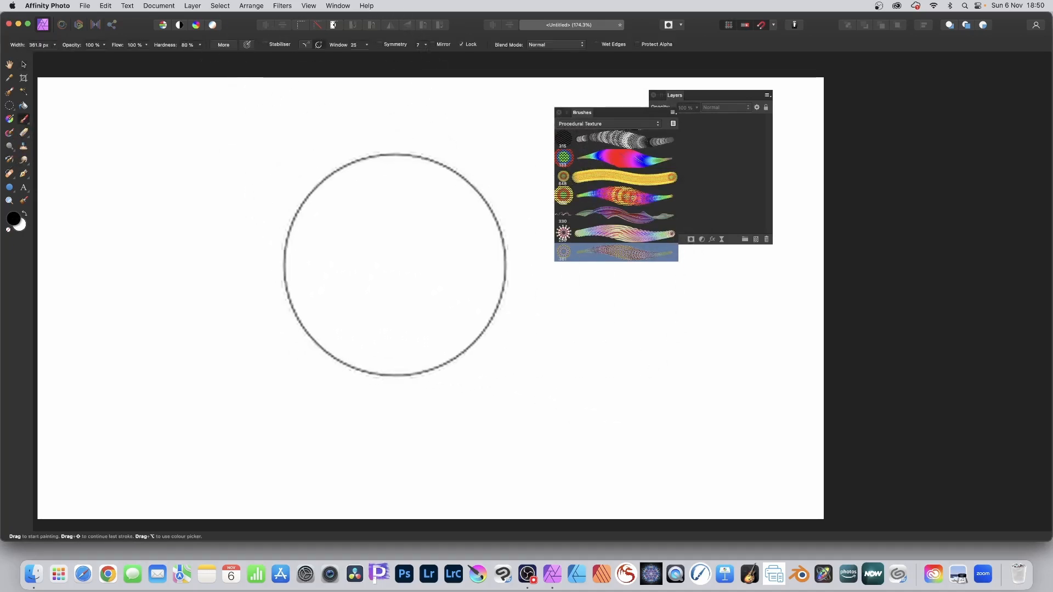
pyautogui.moveTo(329, 255)
pyautogui.mouseDown()
pyautogui.moveTo(383, 244)
pyautogui.moveTo(401, 261)
pyautogui.moveTo(440, 269)
pyautogui.moveTo(489, 256)
pyautogui.moveTo(507, 272)
pyautogui.moveTo(589, 292)
pyautogui.moveTo(616, 320)
pyautogui.moveTo(718, 348)
pyautogui.moveTo(759, 388)
pyautogui.moveTo(780, 438)
pyautogui.moveTo(612, 419)
pyautogui.moveTo(514, 430)
pyautogui.moveTo(483, 398)
pyautogui.moveTo(534, 357)
pyautogui.moveTo(517, 330)
pyautogui.moveTo(404, 352)
pyautogui.moveTo(381, 336)
pyautogui.moveTo(439, 265)
pyautogui.moveTo(424, 213)
pyautogui.moveTo(375, 220)
pyautogui.moveTo(342, 300)
pyautogui.moveTo(266, 311)
pyautogui.moveTo(302, 236)
pyautogui.moveTo(269, 182)
pyautogui.moveTo(191, 338)
pyautogui.moveTo(230, 218)
pyautogui.moveTo(348, 125)
pyautogui.moveTo(435, 199)
pyautogui.moveTo(431, 116)
pyautogui.moveTo(524, 204)
pyautogui.moveTo(528, 93)
pyautogui.moveTo(551, 96)
pyautogui.moveTo(538, 143)
pyautogui.moveTo(717, 107)
pyautogui.moveTo(688, 142)
pyautogui.moveTo(861, 136)
pyautogui.moveTo(811, 88)
pyautogui.moveTo(825, 291)
pyautogui.moveTo(763, 328)
pyautogui.moveTo(845, 293)
pyautogui.moveTo(733, 265)
pyautogui.moveTo(763, 317)
pyautogui.moveTo(683, 192)
pyautogui.moveTo(683, 339)
pyautogui.moveTo(535, 350)
pyautogui.moveTo(565, 365)
pyautogui.moveTo(371, 202)
pyautogui.moveTo(362, 319)
pyautogui.moveTo(344, 137)
pyautogui.moveTo(183, 174)
pyautogui.moveTo(300, 258)
pyautogui.moveTo(291, 111)
pyautogui.moveTo(184, 184)
pyautogui.mouseUp()
pyautogui.moveTo(111, 213)
pyautogui.mouseDown()
pyautogui.moveTo(88, 224)
pyautogui.moveTo(151, 371)
pyautogui.moveTo(265, 308)
pyautogui.moveTo(164, 241)
pyautogui.moveTo(122, 363)
pyautogui.moveTo(252, 258)
pyautogui.moveTo(105, 380)
pyautogui.moveTo(227, 350)
pyautogui.moveTo(96, 355)
pyautogui.moveTo(243, 404)
pyautogui.moveTo(95, 367)
pyautogui.moveTo(243, 510)
pyautogui.moveTo(220, 524)
pyautogui.moveTo(355, 380)
pyautogui.moveTo(295, 436)
pyautogui.moveTo(485, 470)
pyautogui.moveTo(513, 352)
pyautogui.moveTo(479, 432)
pyautogui.moveTo(601, 493)
pyautogui.moveTo(736, 510)
pyautogui.moveTo(824, 480)
pyautogui.moveTo(643, 444)
pyautogui.moveTo(237, 489)
pyautogui.moveTo(177, 407)
pyautogui.moveTo(84, 457)
pyautogui.moveTo(61, 337)
pyautogui.mouseUp()
pyautogui.press('super+z')
pyautogui.click(337, 187)
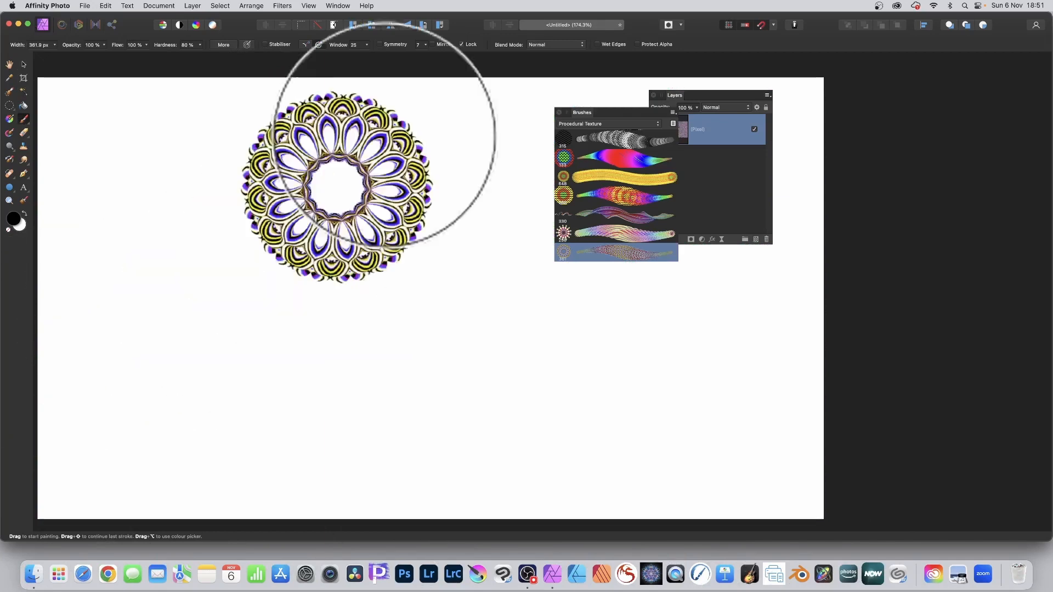
pyautogui.press('super+z')
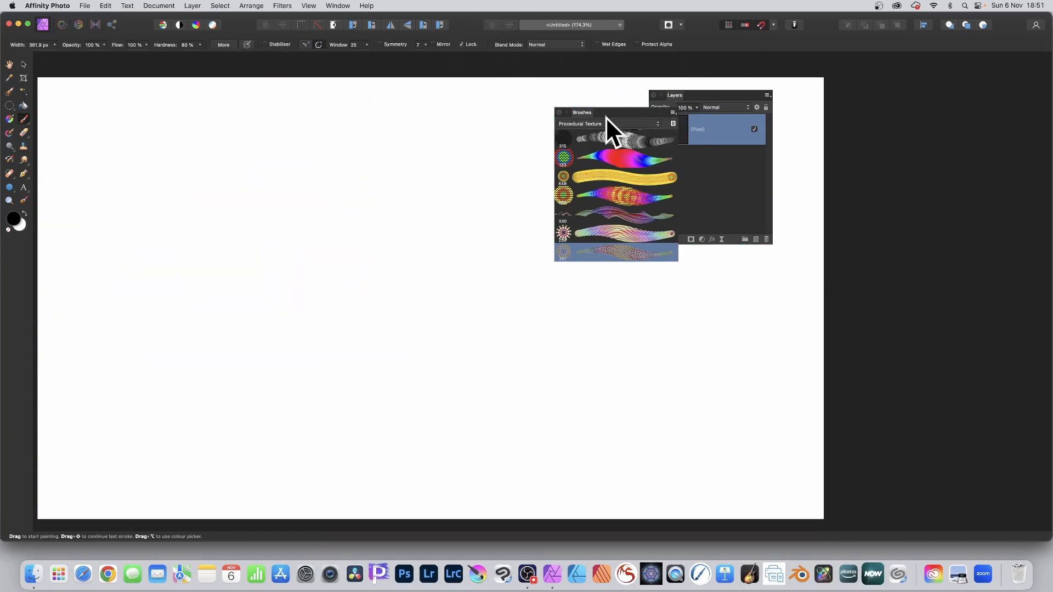
# Step: Stamp one mandala near the middle of the canvas with the new brush
pyautogui.moveTo(584, 113); pyautogui.dragTo(649, 130)
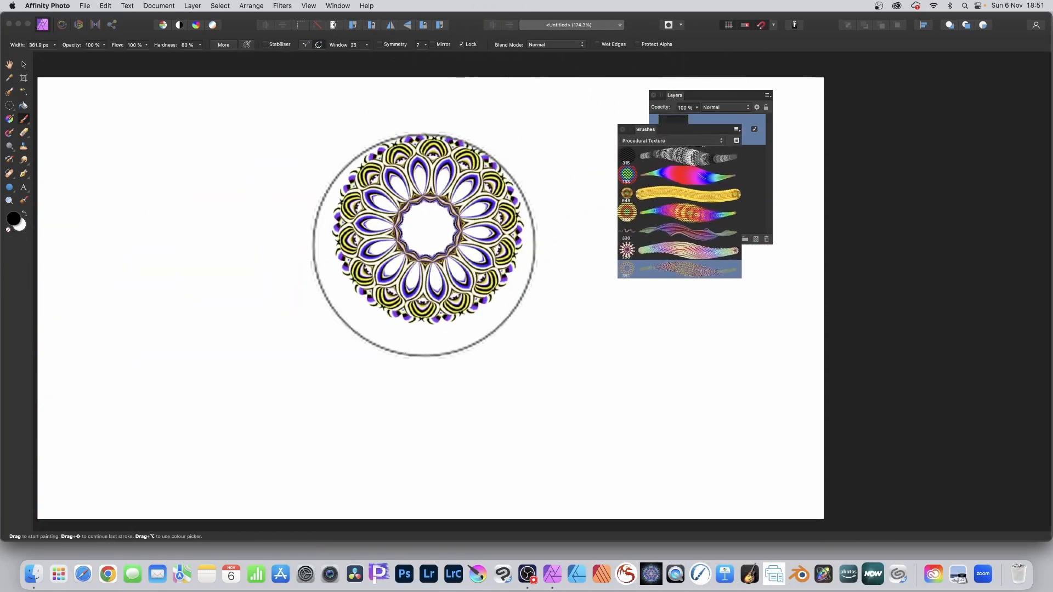
pyautogui.click(382, 278)
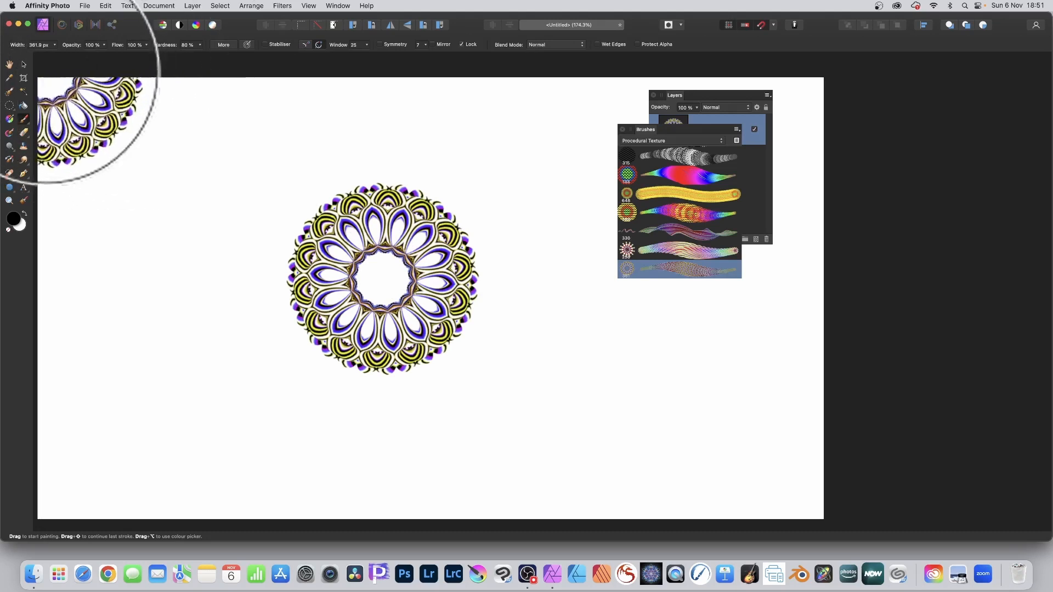
# Step: Start the Mirror distortion filter on the stamped mandala layer and set the number of mirrors to 6
pyautogui.click(23, 65)
pyautogui.click(700, 96)
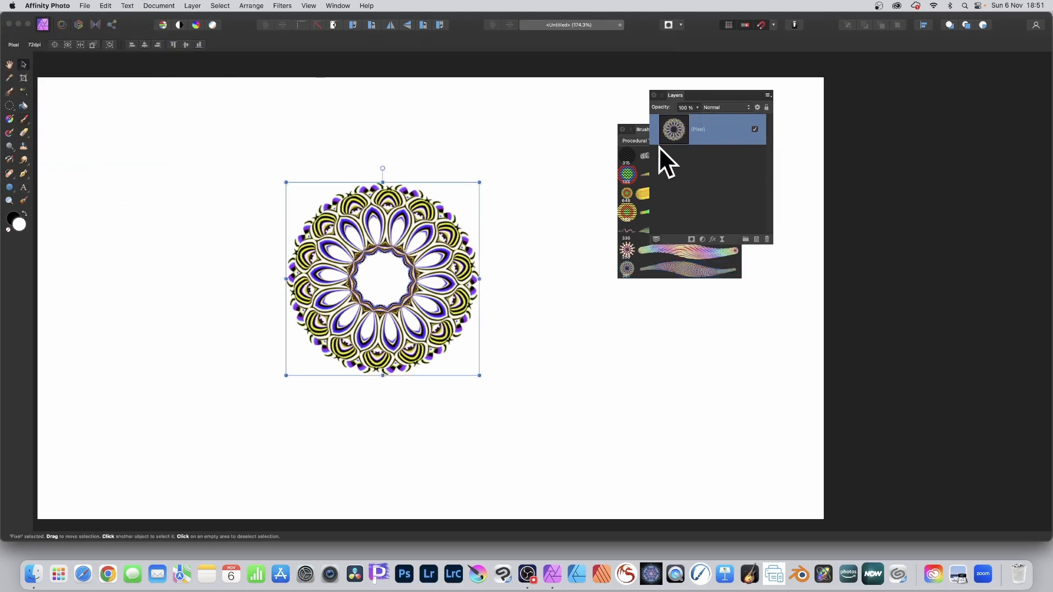
pyautogui.click(283, 5)
pyautogui.moveTo(291, 57)
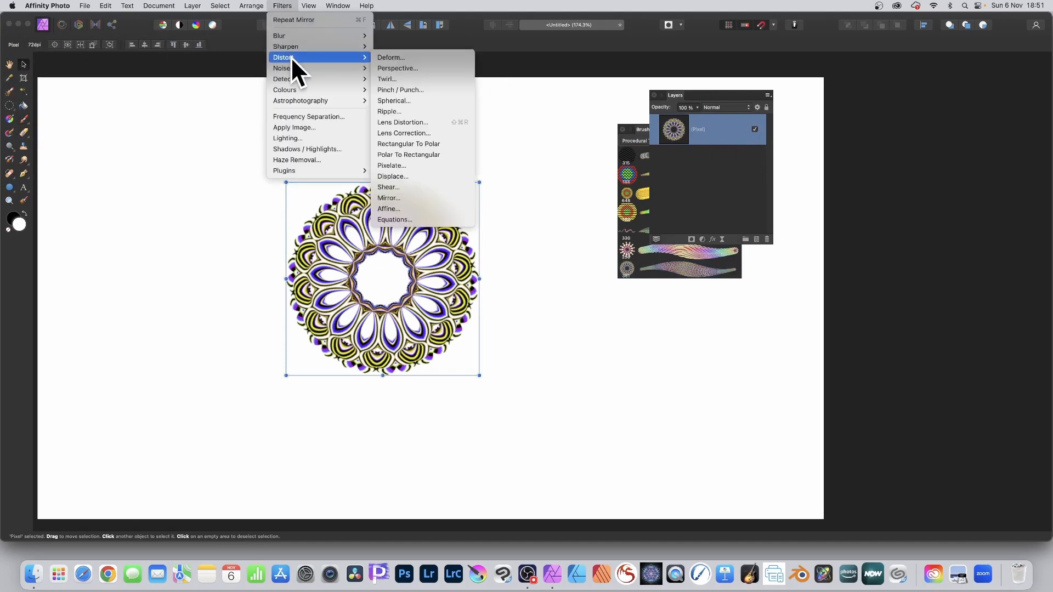
pyautogui.click(406, 198)
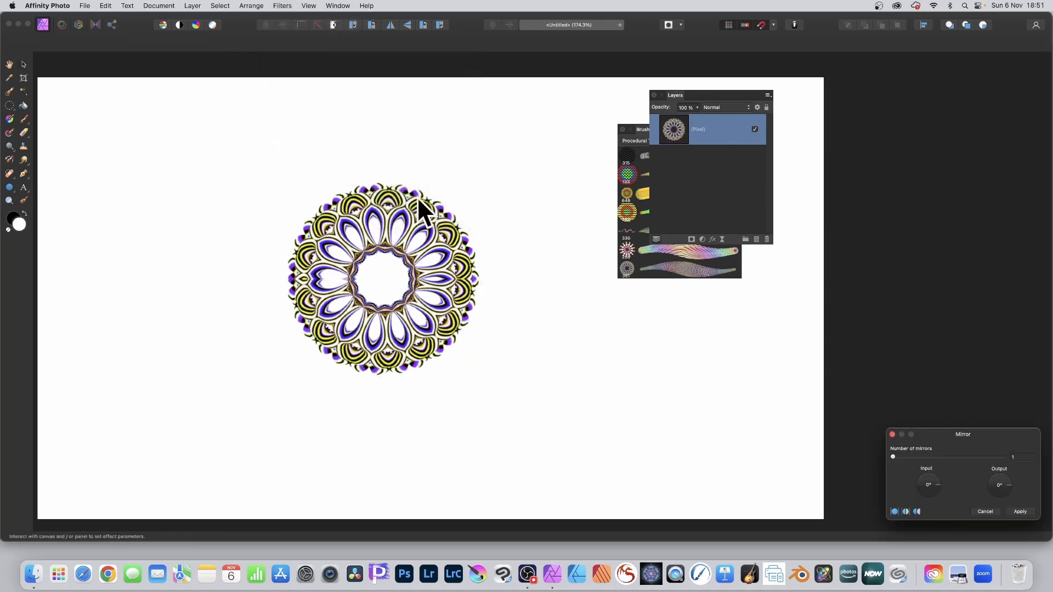
pyautogui.moveTo(963, 432); pyautogui.dragTo(601, 154)
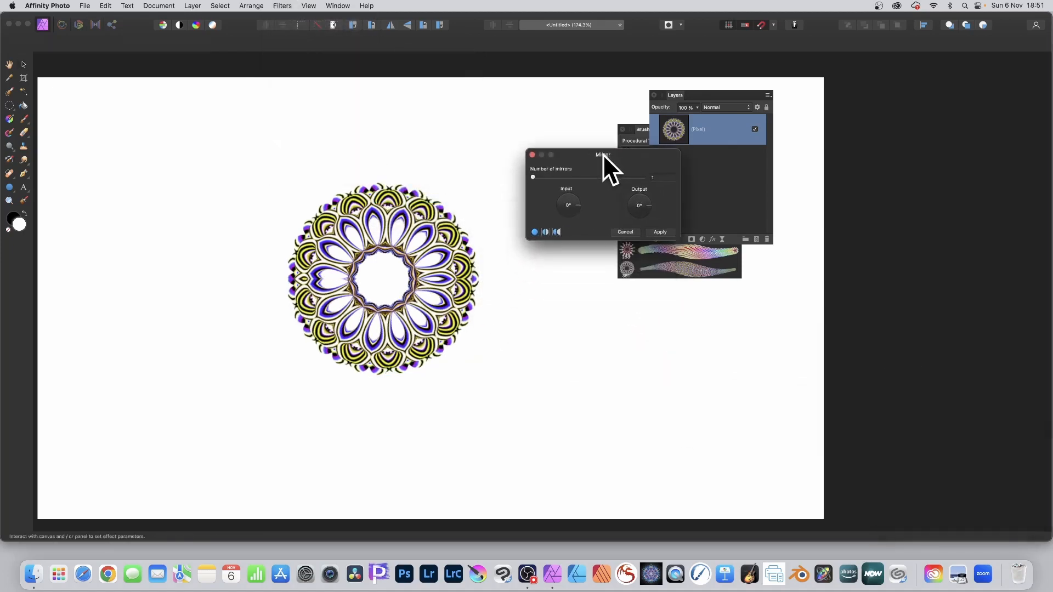
pyautogui.moveTo(538, 176)
pyautogui.mouseDown()
pyautogui.moveTo(581, 176)
pyautogui.moveTo(548, 176)
pyautogui.mouseUp()
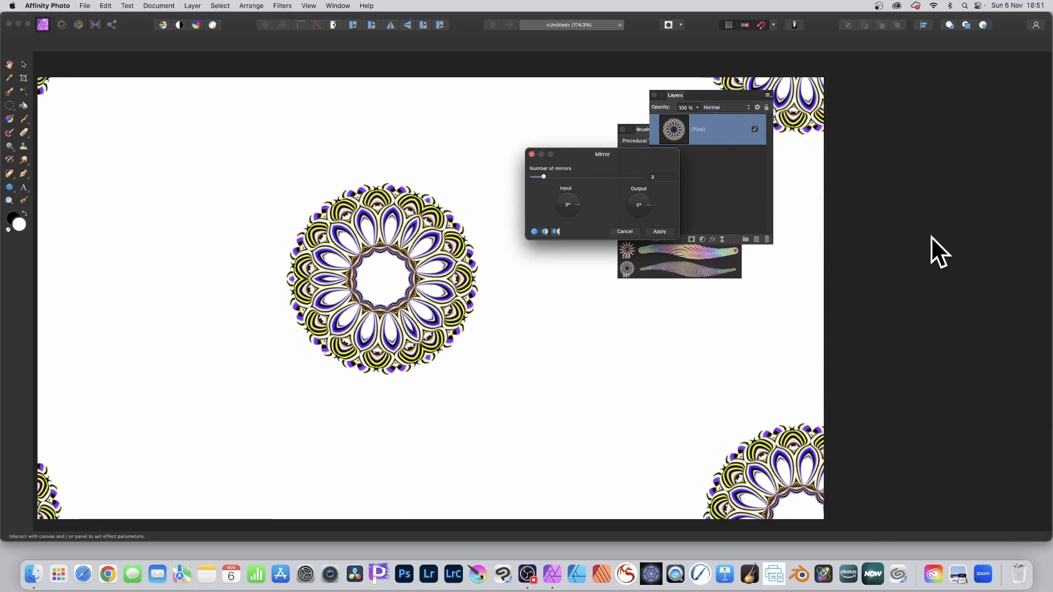
pyautogui.moveTo(555, 176); pyautogui.dragTo(566, 177)
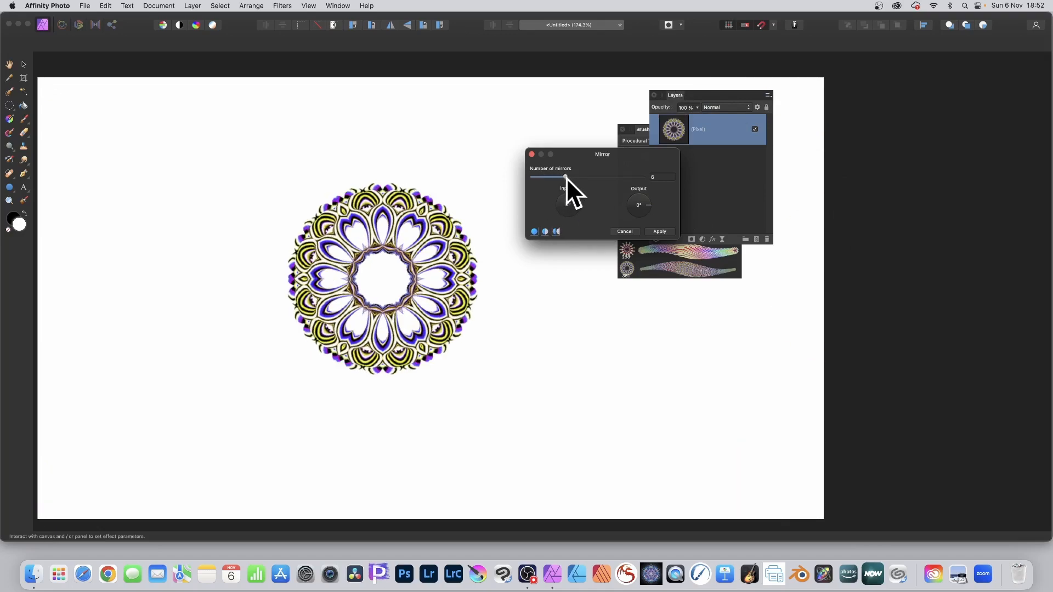
# Step: Set the mirror input angle to 6°, place the mirror centre among the mandala's left-hand petals, and apply the filter
pyautogui.moveTo(399, 202); pyautogui.dragTo(329, 269)
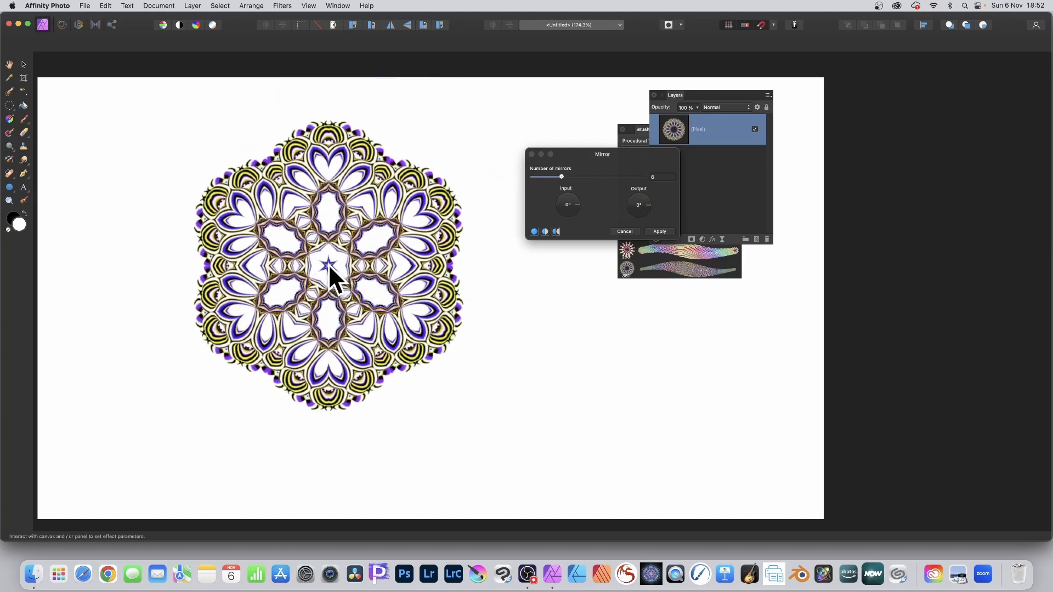
pyautogui.moveTo(582, 206); pyautogui.dragTo(575, 210)
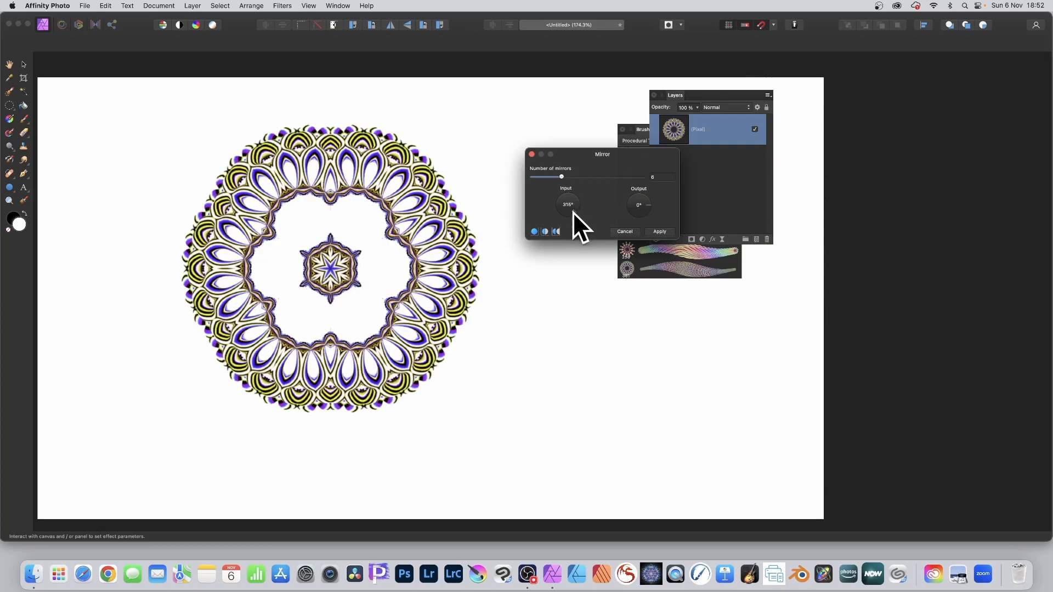
pyautogui.moveTo(573, 212)
pyautogui.mouseDown()
pyautogui.moveTo(585, 202)
pyautogui.moveTo(565, 216)
pyautogui.moveTo(584, 209)
pyautogui.moveTo(584, 189)
pyautogui.moveTo(580, 202)
pyautogui.mouseUp()
pyautogui.click(328, 238)
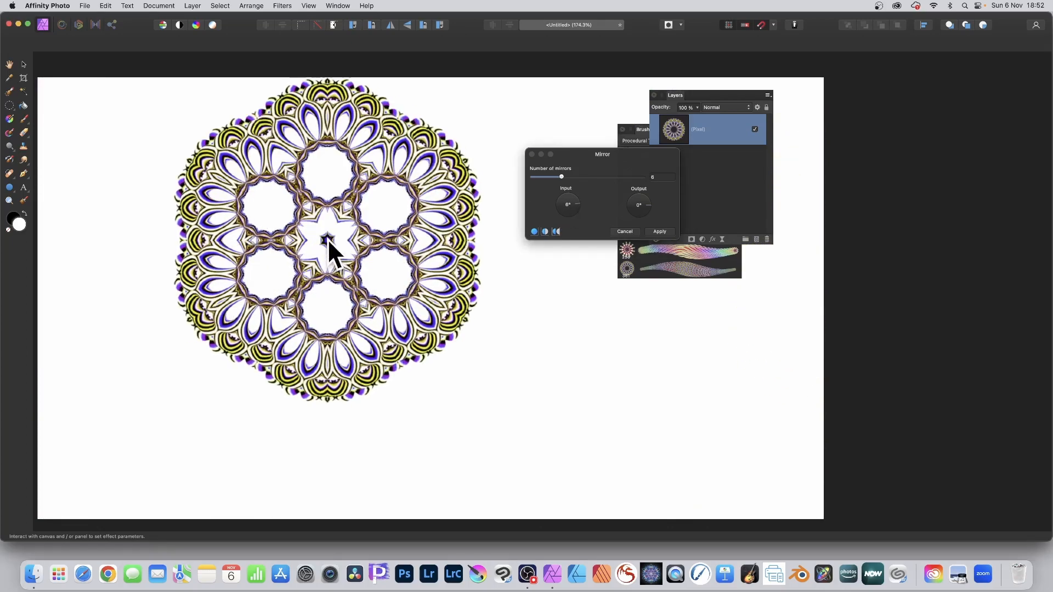
pyautogui.moveTo(327, 239); pyautogui.dragTo(338, 258)
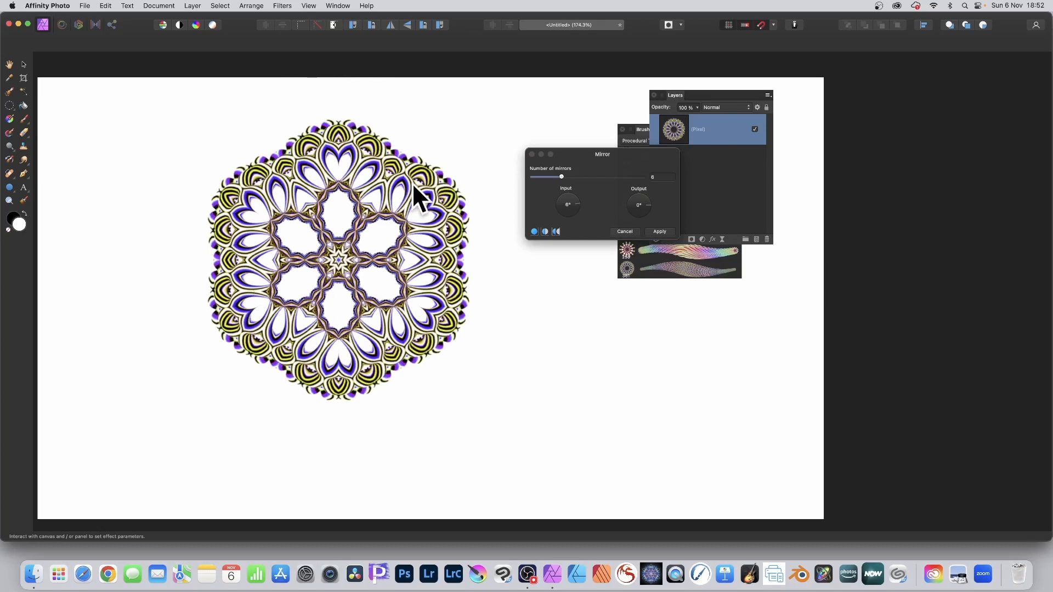
pyautogui.click(660, 231)
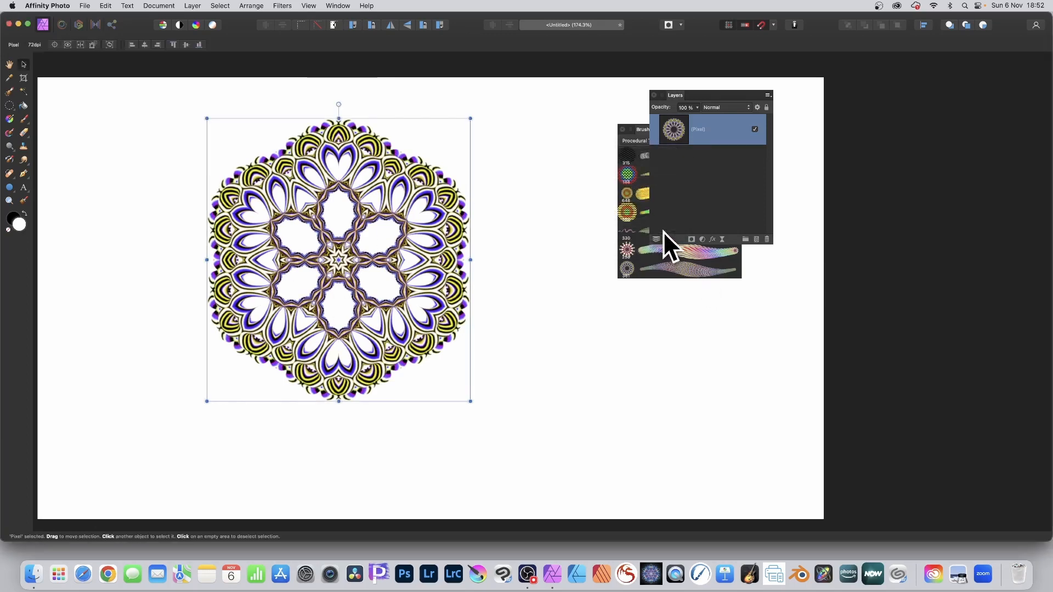
# Step: Move the mirrored mandala closer to the canvas centre and create a new brush from it in the Procedural Texture category
pyautogui.moveTo(338, 164); pyautogui.dragTo(368, 184)
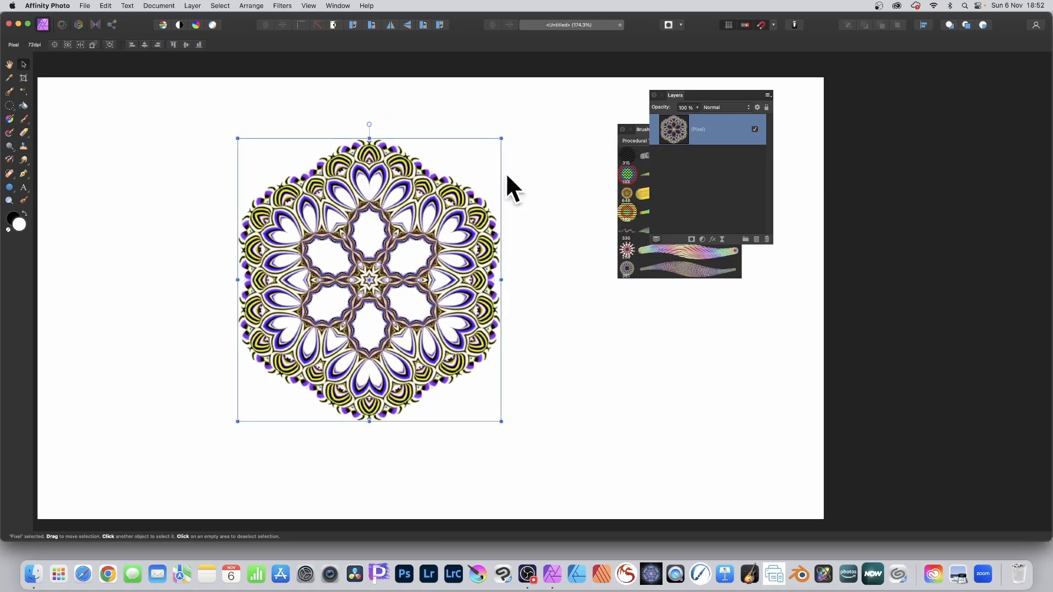
pyautogui.click(644, 130)
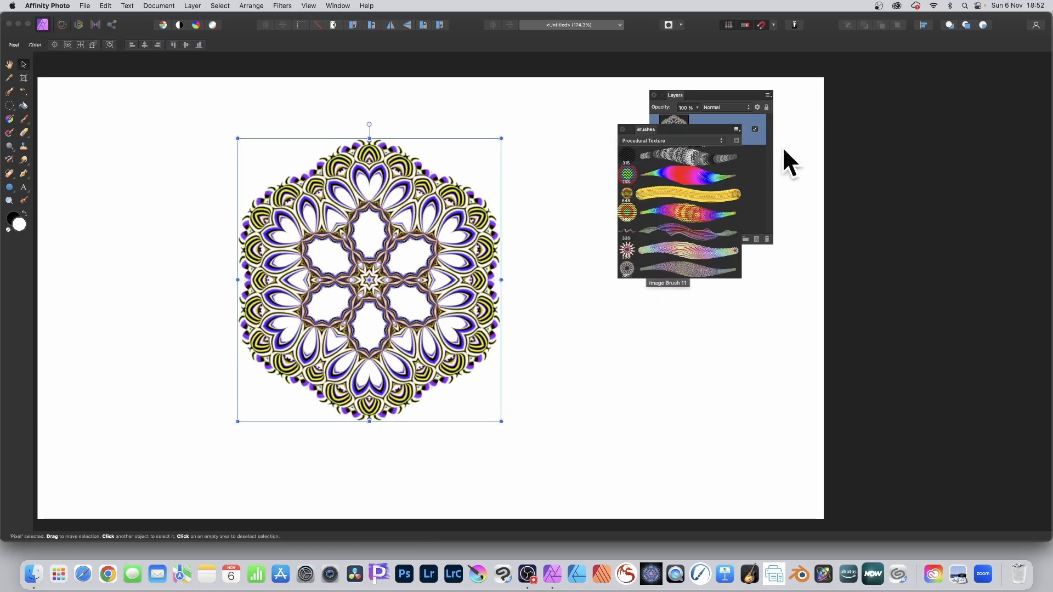
pyautogui.click(736, 129)
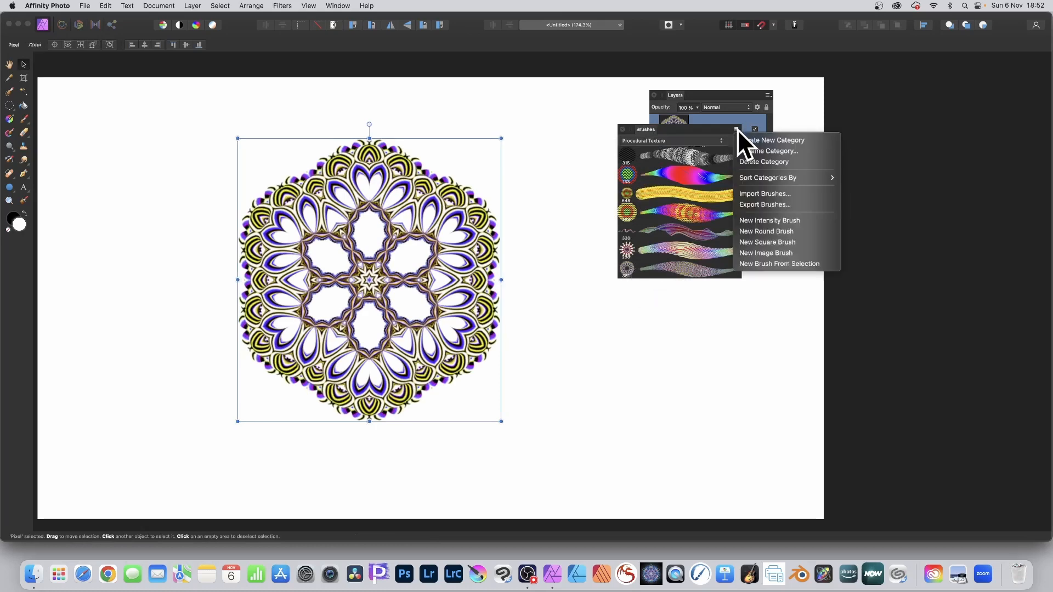
pyautogui.click(770, 267)
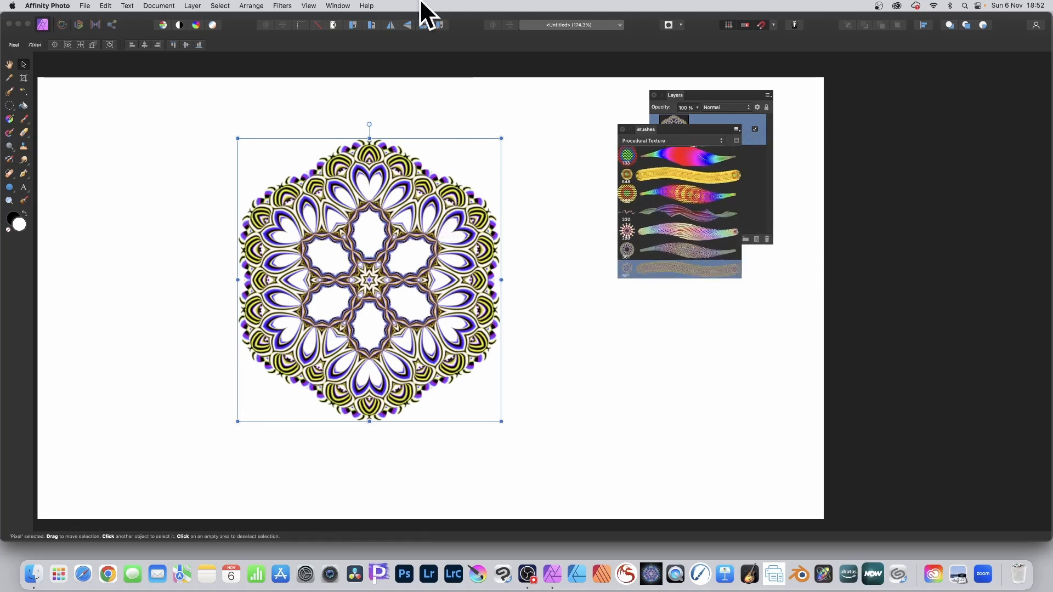
# Step: Add the mirrored mandala to the Assets group of the Publisher assets category, then delete it from the canvas
pyautogui.click(310, 6)
pyautogui.moveTo(342, 229)
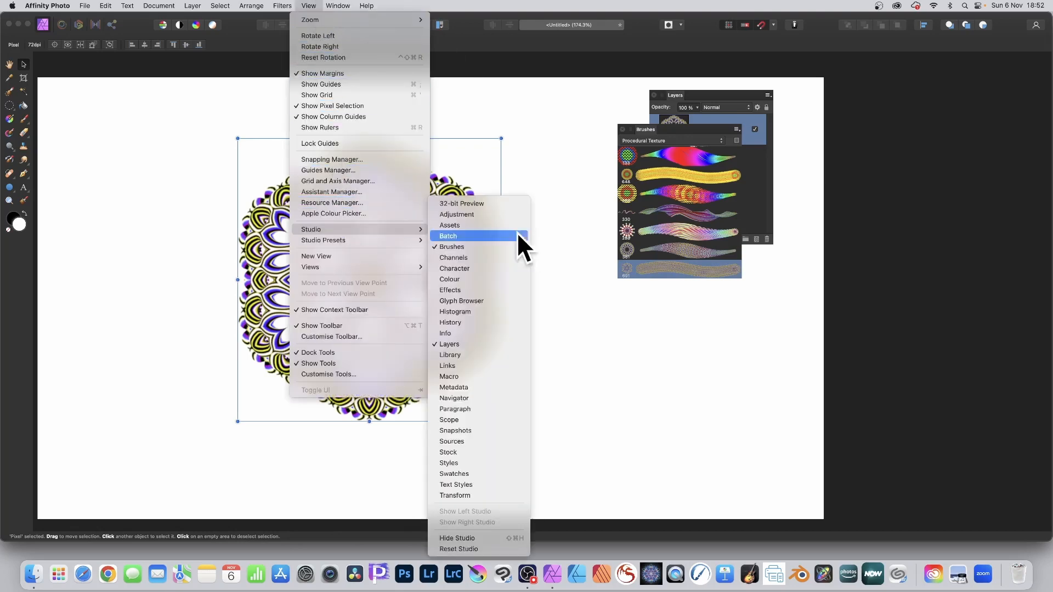
pyautogui.click(457, 225)
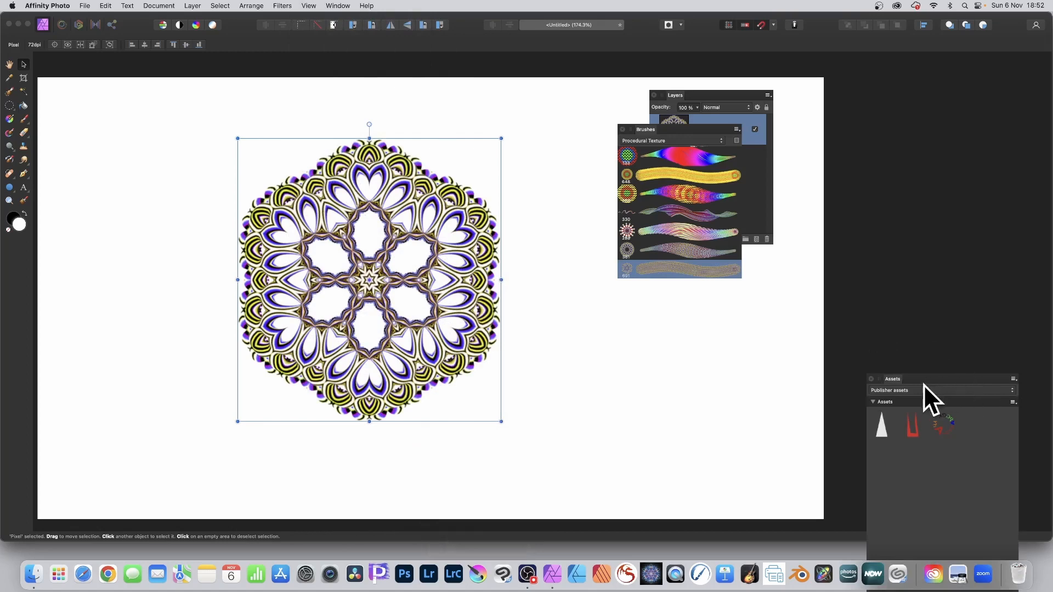
pyautogui.moveTo(923, 383)
pyautogui.mouseDown()
pyautogui.moveTo(711, 283)
pyautogui.moveTo(593, 166)
pyautogui.mouseUp()
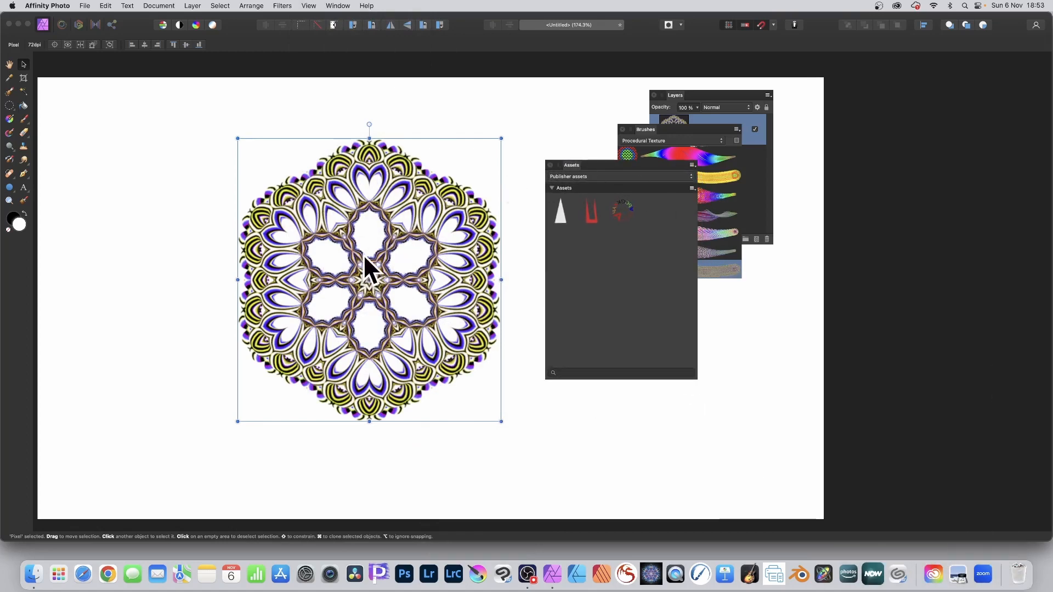
pyautogui.click(692, 188)
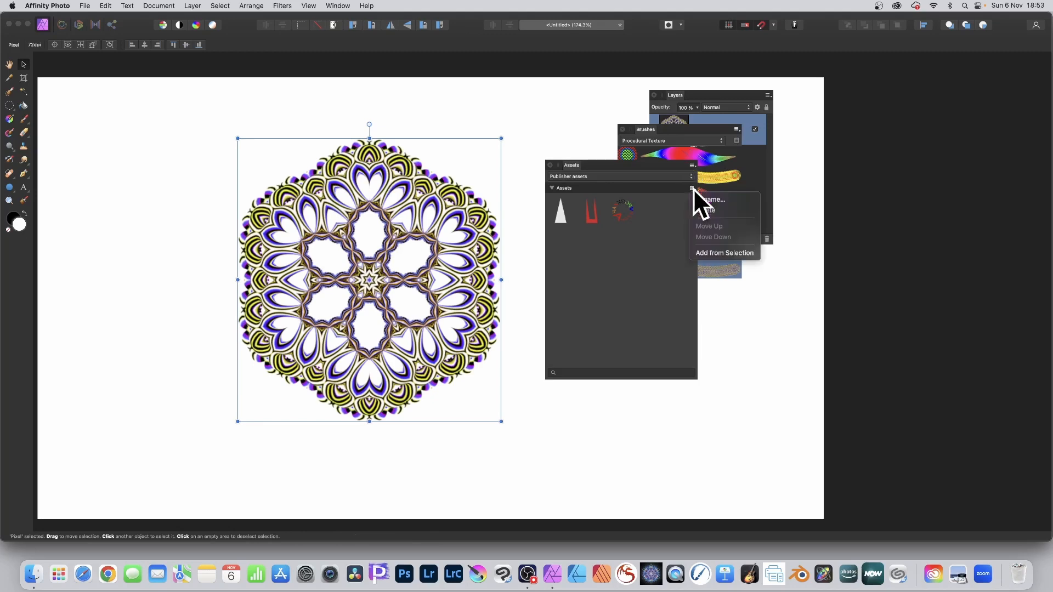
pyautogui.click(717, 253)
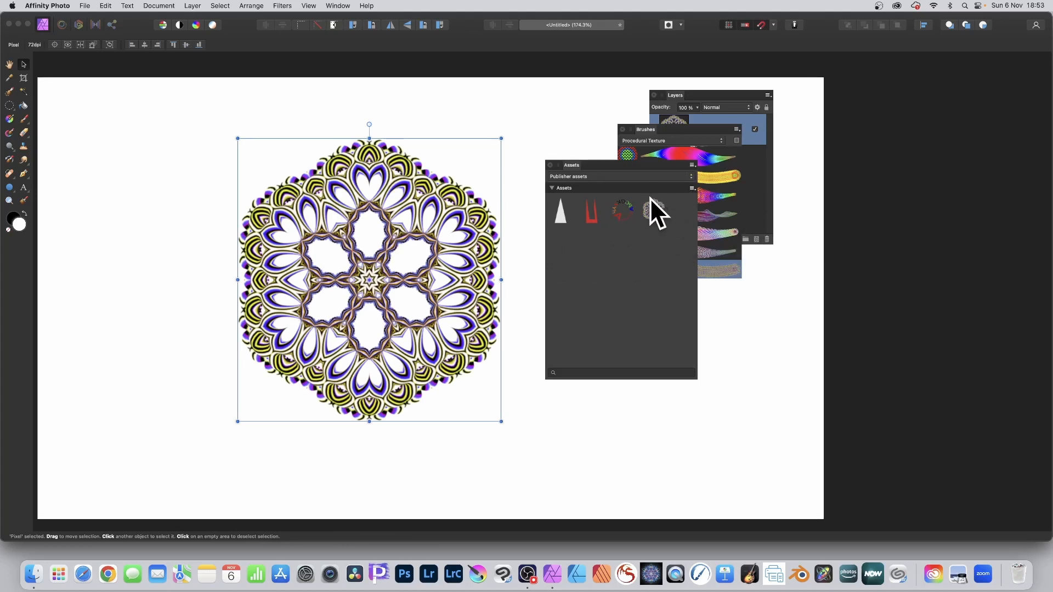
pyautogui.press('Delete')
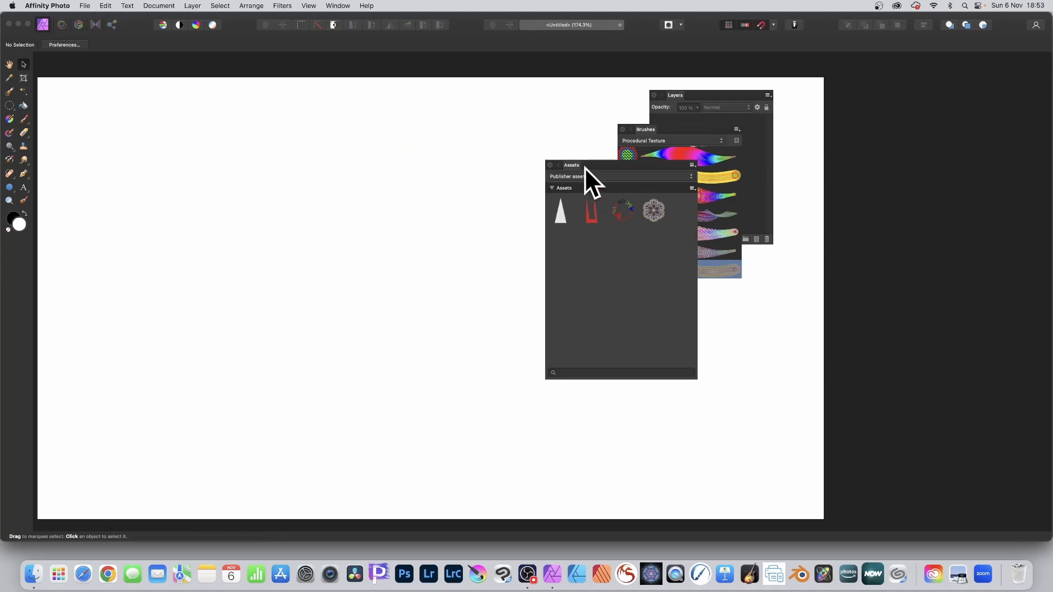
pyautogui.moveTo(585, 167); pyautogui.dragTo(912, 202)
# Step: Open the newest mandala brush for editing and set its size to 399.5 px and its spacing to 24%
pyautogui.doubleClick(669, 268)
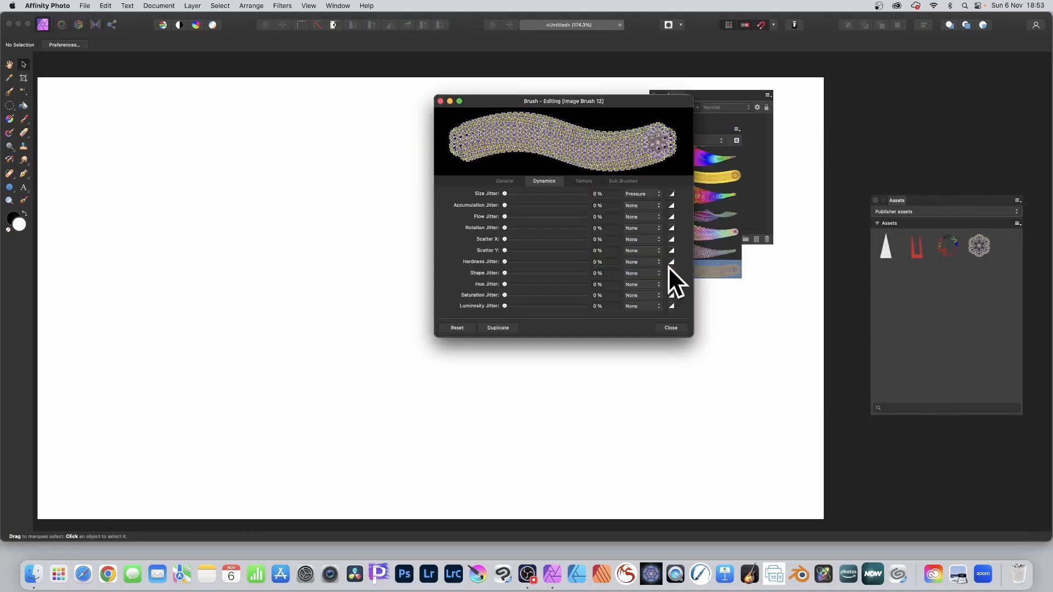
pyautogui.moveTo(572, 97); pyautogui.dragTo(446, 94)
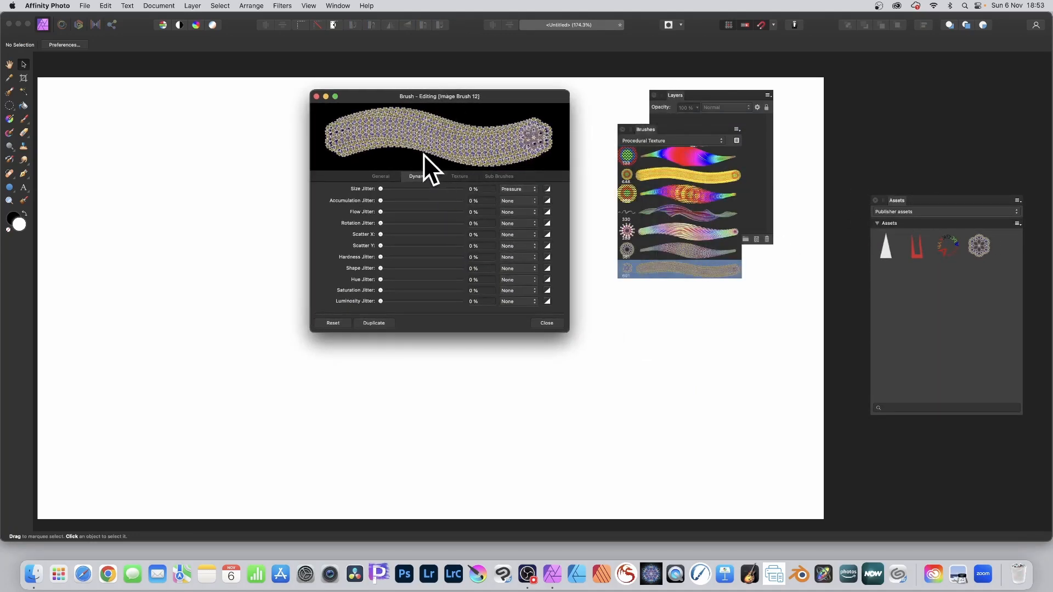
pyautogui.click(378, 177)
pyautogui.moveTo(452, 189); pyautogui.dragTo(440, 187)
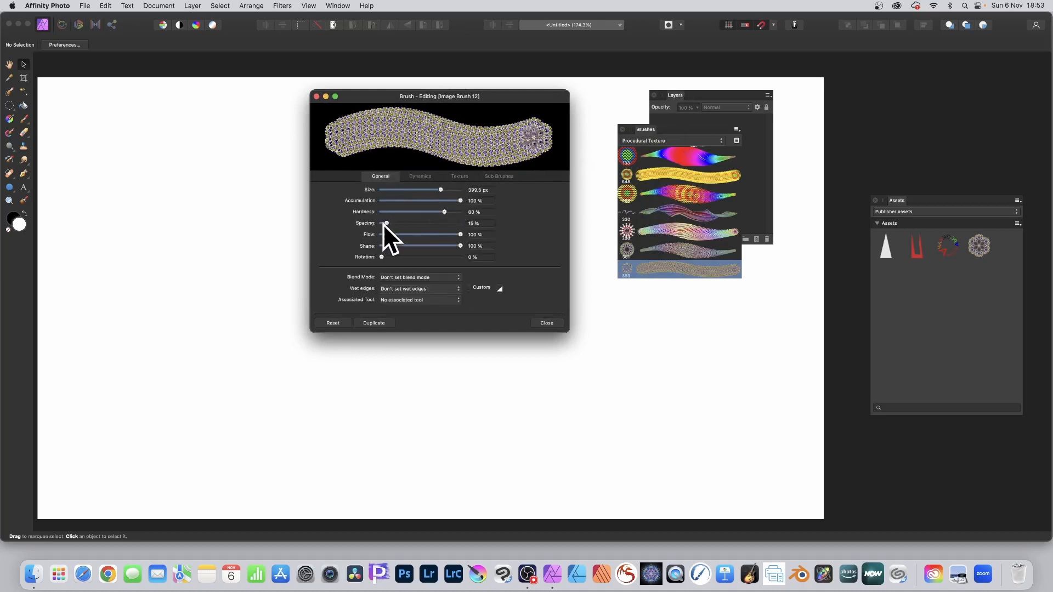
pyautogui.moveTo(386, 223); pyautogui.dragTo(389, 222)
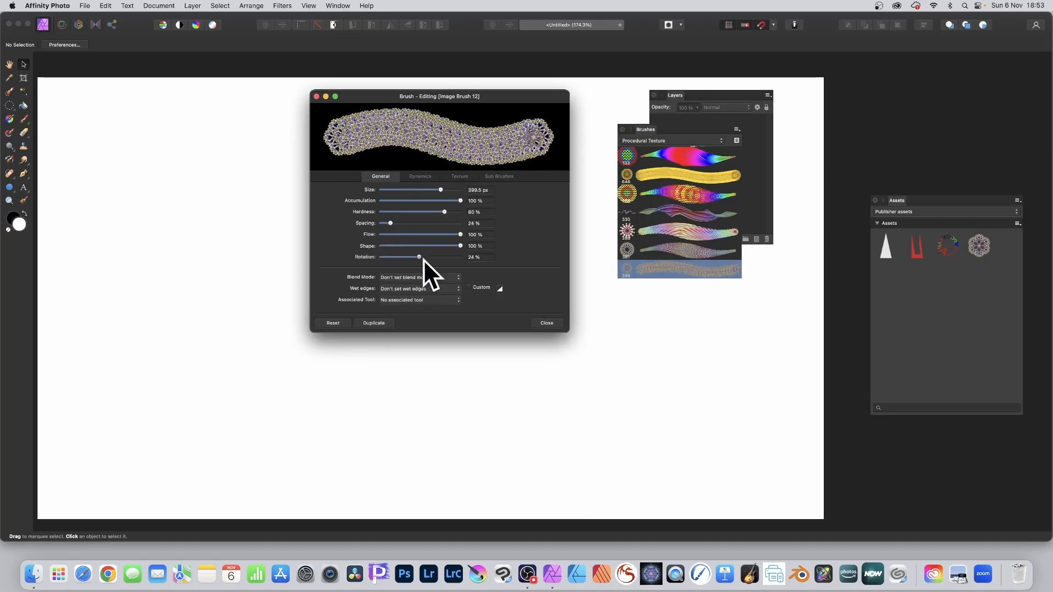
# Step: Set the brush's hue jitter to 84% controlled by Pressure
pyautogui.click(419, 175)
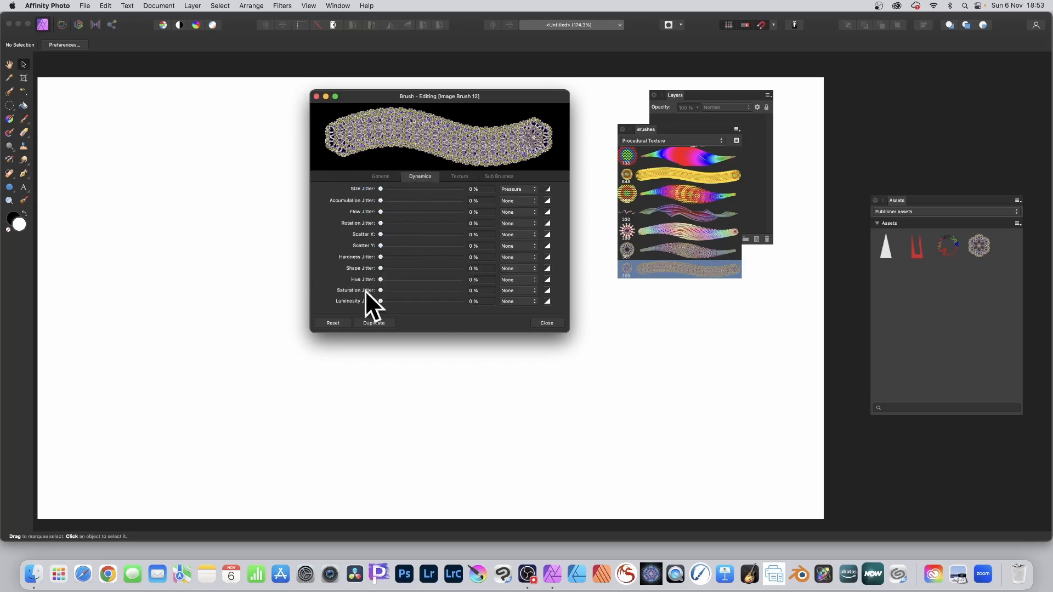
pyautogui.moveTo(381, 280); pyautogui.dragTo(449, 280)
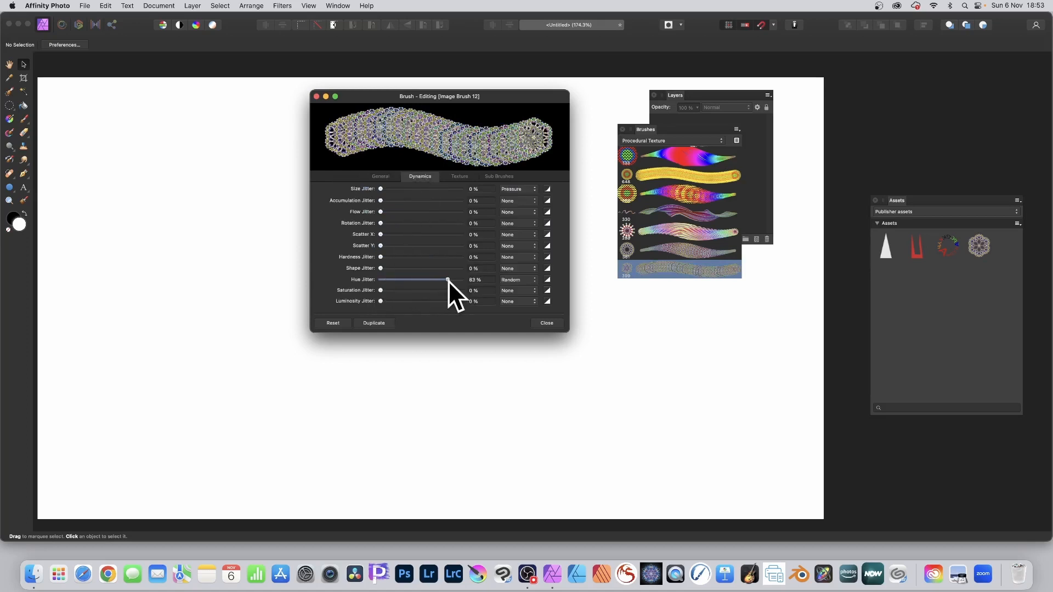
pyautogui.click(521, 280)
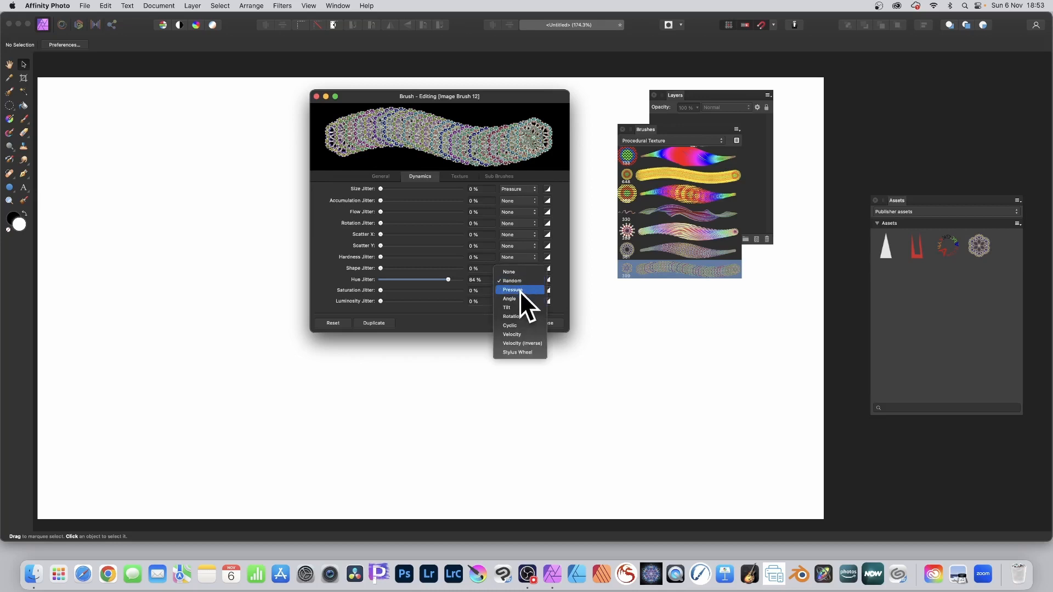
pyautogui.click(519, 290)
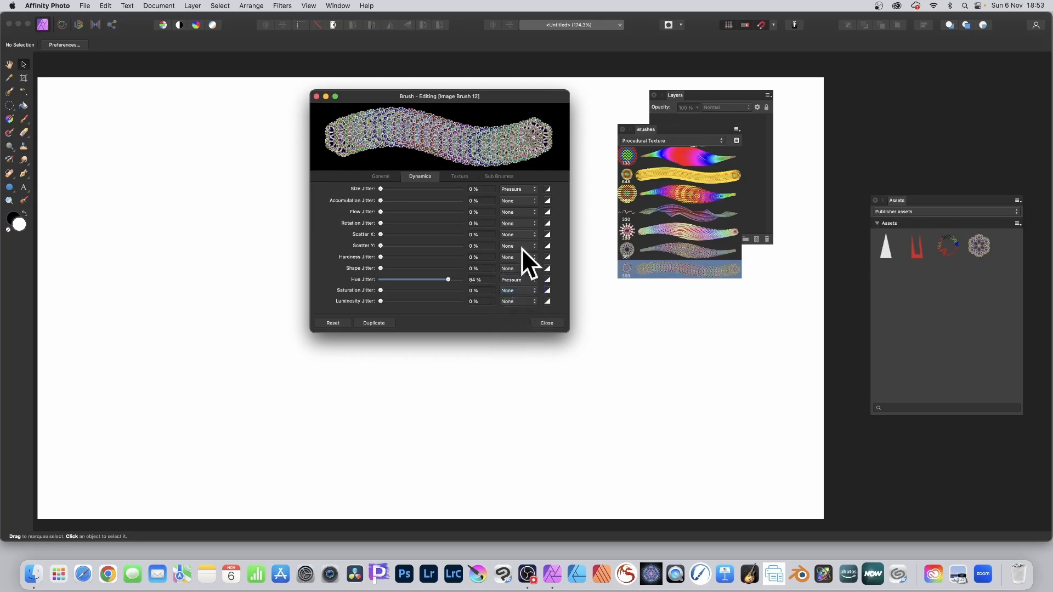
# Step: Set the brush's rotation jitter to 86% controlled by Pressure and its size jitter to 63%, and finish editing the brush
pyautogui.click(521, 223)
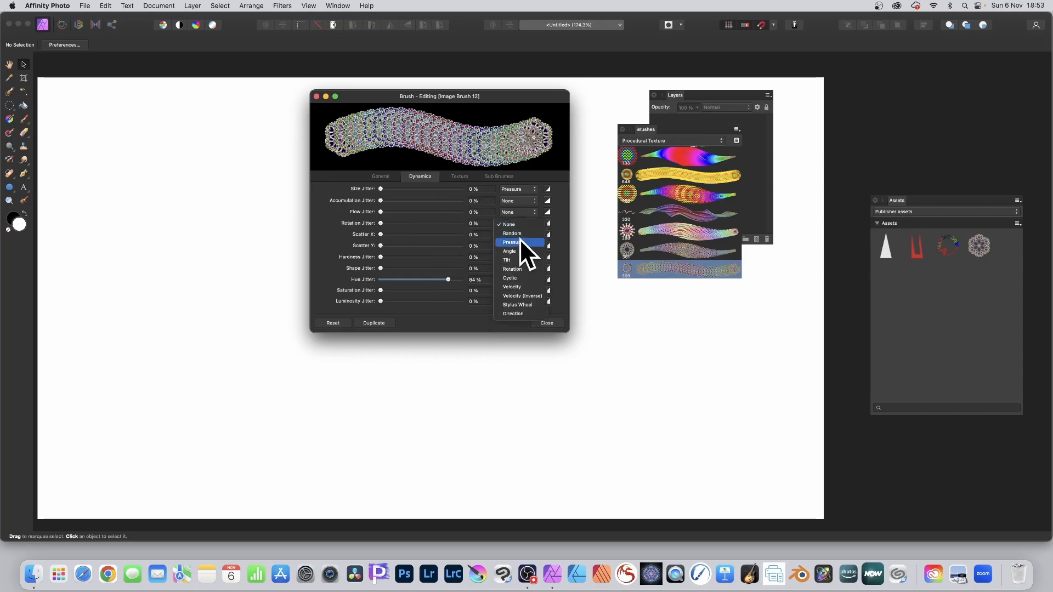
pyautogui.click(518, 241)
pyautogui.moveTo(382, 223); pyautogui.dragTo(453, 221)
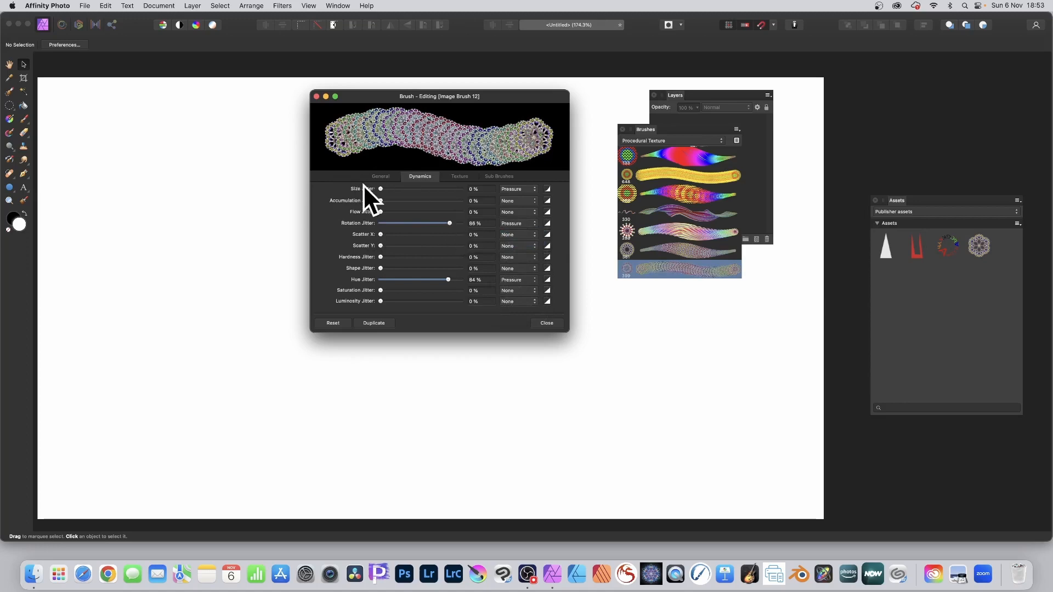
pyautogui.moveTo(381, 188); pyautogui.dragTo(431, 190)
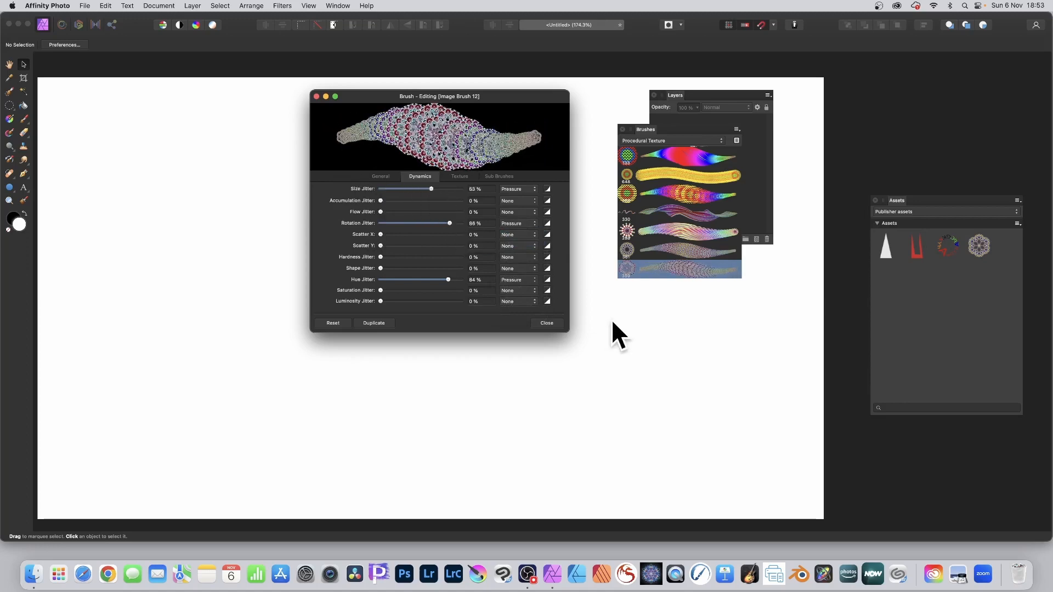
pyautogui.click(547, 323)
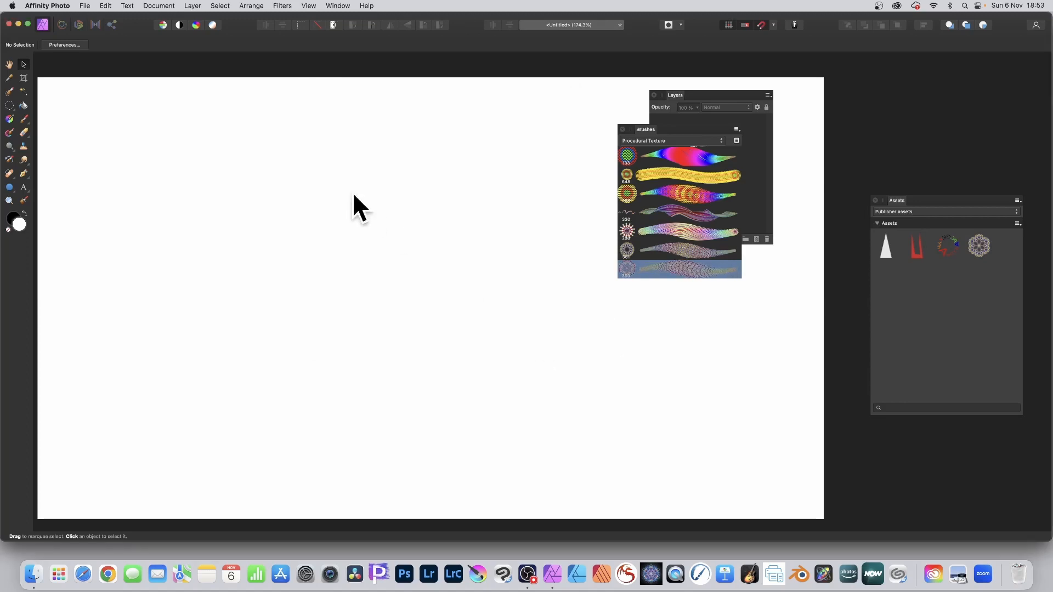
# Step: Paint over the whole blank canvas with the customised mandala brush using the Paint Brush Tool
pyautogui.click(24, 119)
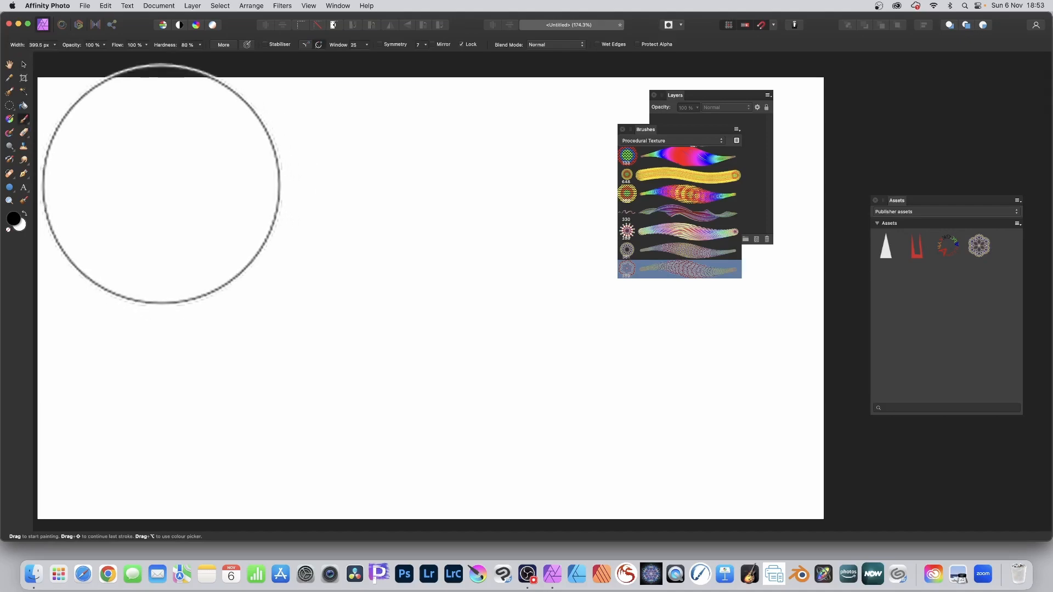
pyautogui.moveTo(161, 184)
pyautogui.mouseDown()
pyautogui.moveTo(178, 150)
pyautogui.moveTo(234, 147)
pyautogui.moveTo(327, 187)
pyautogui.moveTo(371, 109)
pyautogui.moveTo(542, 173)
pyautogui.moveTo(600, 106)
pyautogui.moveTo(655, 179)
pyautogui.moveTo(722, 122)
pyautogui.moveTo(737, 201)
pyautogui.moveTo(824, 183)
pyautogui.moveTo(836, 374)
pyautogui.moveTo(822, 324)
pyautogui.moveTo(708, 392)
pyautogui.moveTo(820, 396)
pyautogui.moveTo(647, 396)
pyautogui.moveTo(664, 420)
pyautogui.moveTo(640, 218)
pyautogui.moveTo(591, 364)
pyautogui.moveTo(430, 413)
pyautogui.moveTo(592, 383)
pyautogui.moveTo(537, 252)
pyautogui.moveTo(446, 235)
pyautogui.moveTo(374, 254)
pyautogui.moveTo(264, 201)
pyautogui.moveTo(311, 124)
pyautogui.moveTo(230, 142)
pyautogui.moveTo(161, 198)
pyautogui.moveTo(212, 375)
pyautogui.moveTo(238, 293)
pyautogui.moveTo(171, 295)
pyautogui.moveTo(123, 346)
pyautogui.moveTo(164, 114)
pyautogui.moveTo(41, 201)
pyautogui.moveTo(103, 144)
pyautogui.moveTo(138, 244)
pyautogui.moveTo(64, 468)
pyautogui.moveTo(107, 389)
pyautogui.moveTo(66, 264)
pyautogui.moveTo(196, 492)
pyautogui.moveTo(268, 350)
pyautogui.moveTo(228, 473)
pyautogui.moveTo(267, 511)
pyautogui.moveTo(382, 468)
pyautogui.moveTo(440, 387)
pyautogui.moveTo(429, 214)
pyautogui.moveTo(403, 296)
pyautogui.moveTo(508, 305)
pyautogui.moveTo(519, 244)
pyautogui.moveTo(420, 275)
pyautogui.moveTo(494, 308)
pyautogui.moveTo(489, 191)
pyautogui.moveTo(354, 159)
pyautogui.moveTo(254, 265)
pyautogui.moveTo(434, 333)
pyautogui.moveTo(601, 186)
pyautogui.moveTo(608, 156)
pyautogui.moveTo(597, 368)
pyautogui.moveTo(571, 332)
pyautogui.moveTo(591, 355)
pyautogui.moveTo(699, 382)
pyautogui.moveTo(790, 429)
pyautogui.moveTo(695, 457)
pyautogui.moveTo(295, 352)
pyautogui.moveTo(138, 414)
pyautogui.moveTo(67, 193)
pyautogui.moveTo(83, 106)
pyautogui.mouseUp()
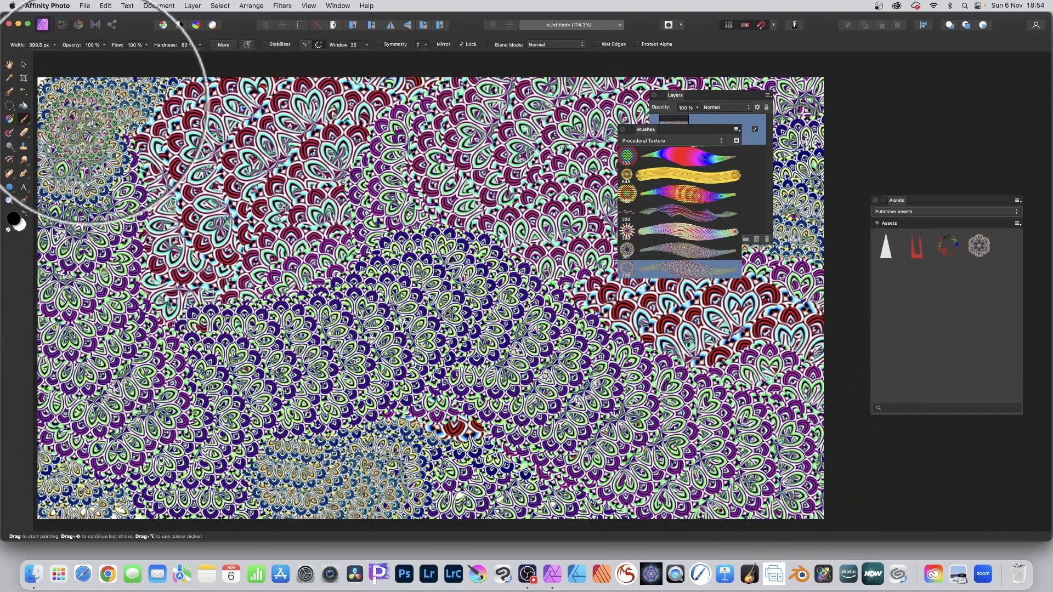
pyautogui.scroll(5, 718, 192)
pyautogui.scroll(1, 718, 192)
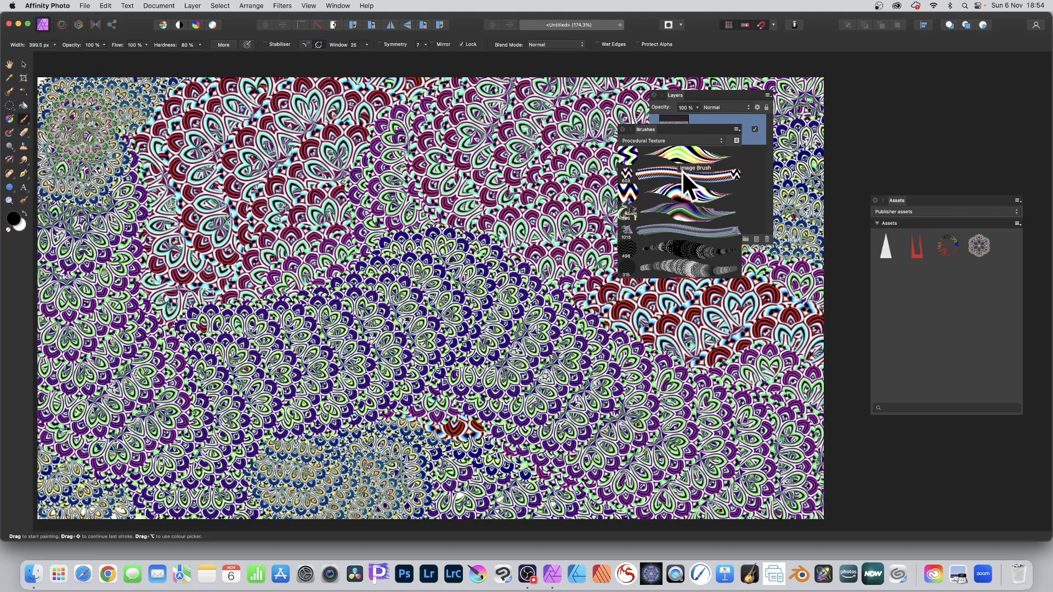
pyautogui.scroll(-10, 682, 194)
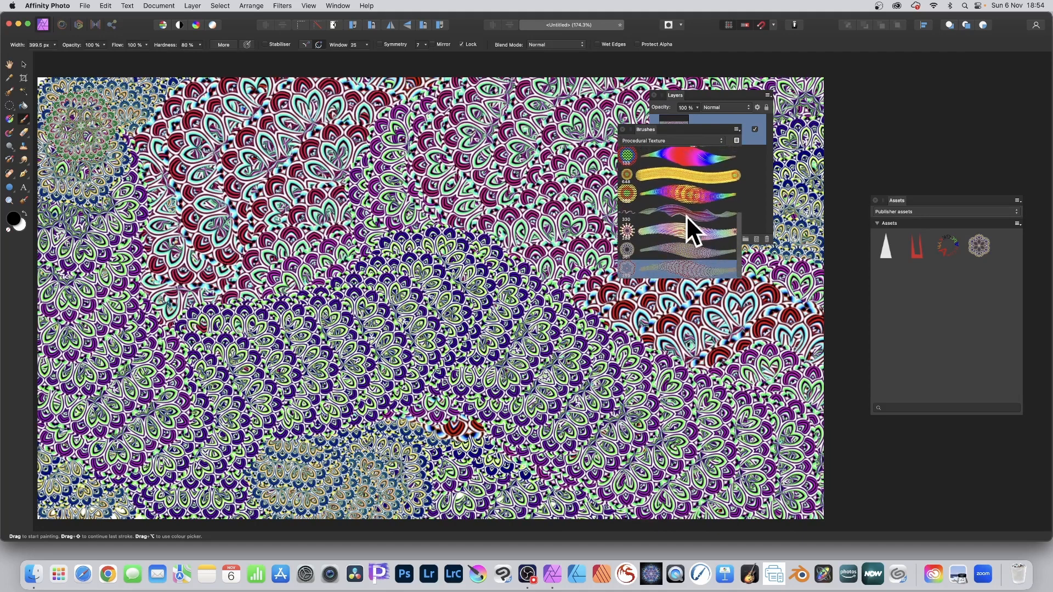